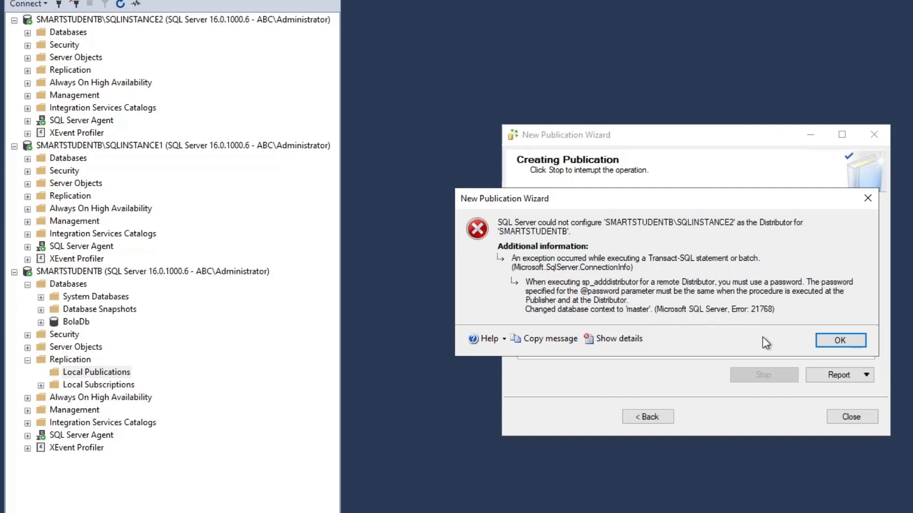
Examine the error message for configuring the Distributor and close the New Publication Wizard
{"action": "left_click", "coordinate": [840, 340]}
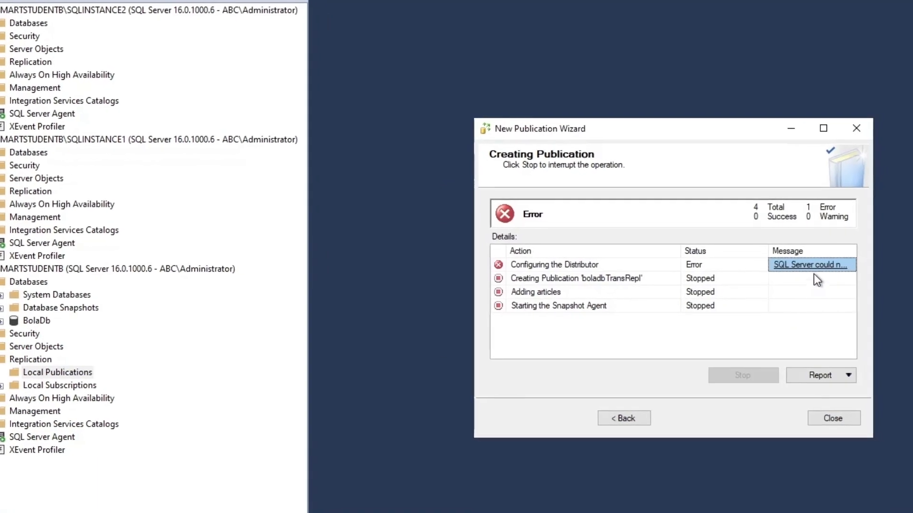
{"action": "left_click", "coordinate": [810, 265]}
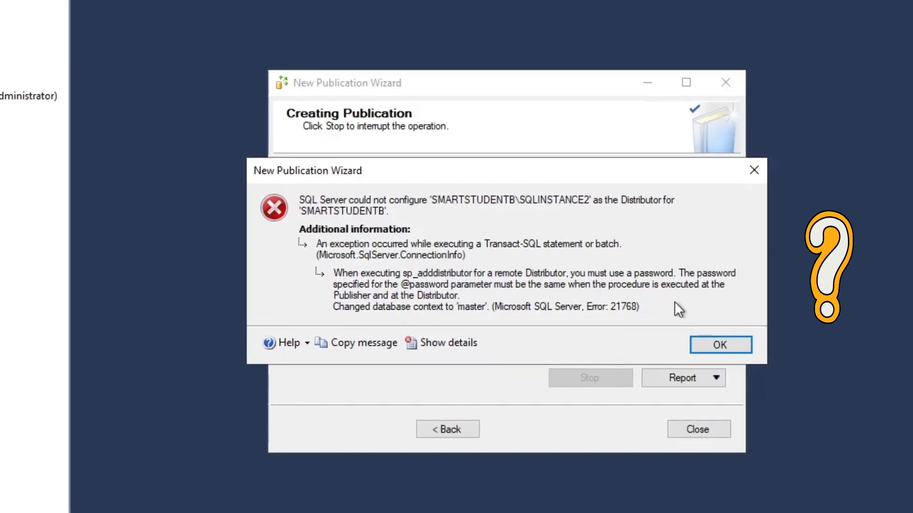
{"action": "left_click", "coordinate": [720, 345]}
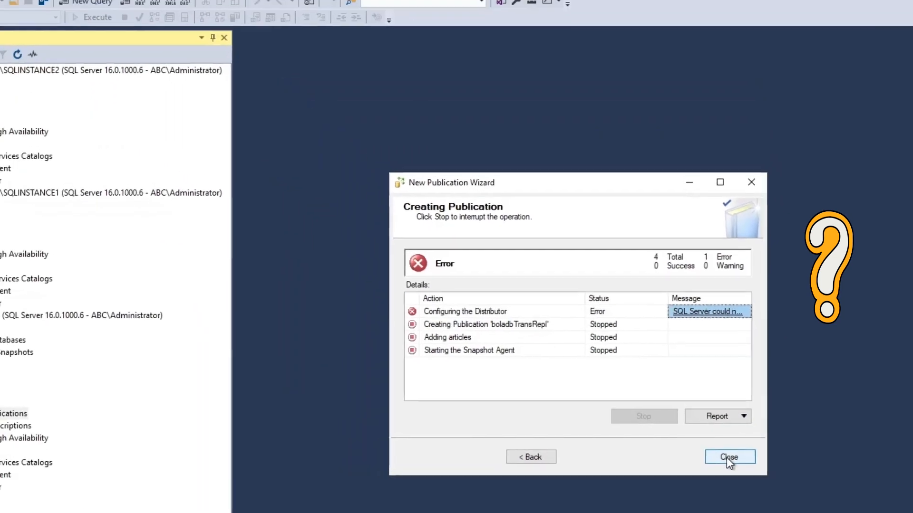
{"action": "left_click", "coordinate": [727, 458]}
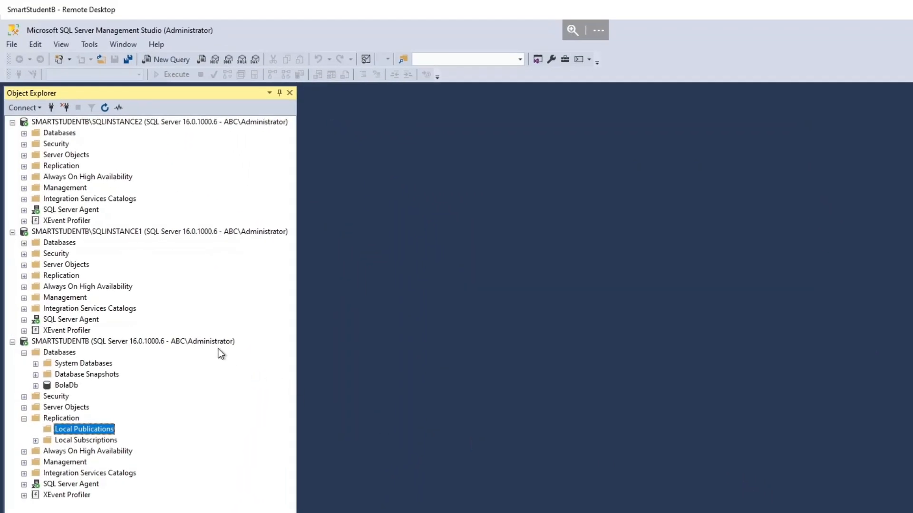
{"action": "left_click", "coordinate": [217, 342]}
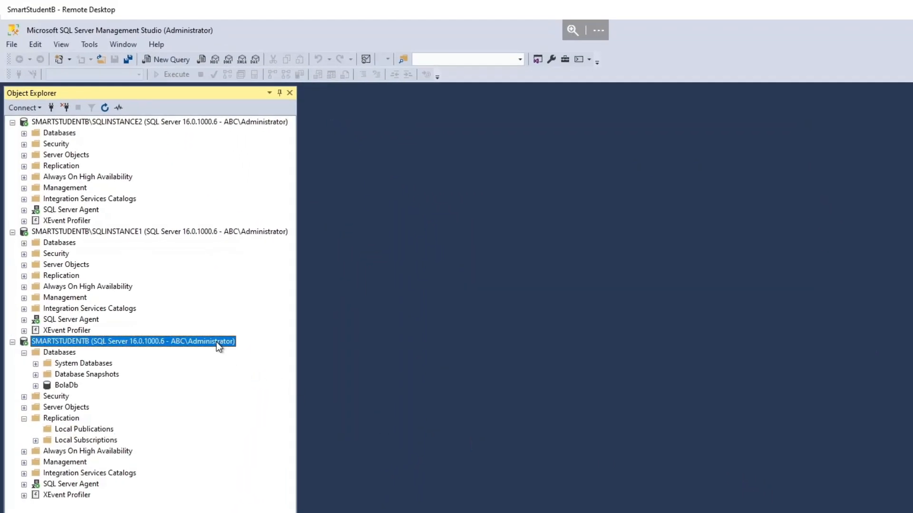
{"action": "left_click", "coordinate": [267, 233]}
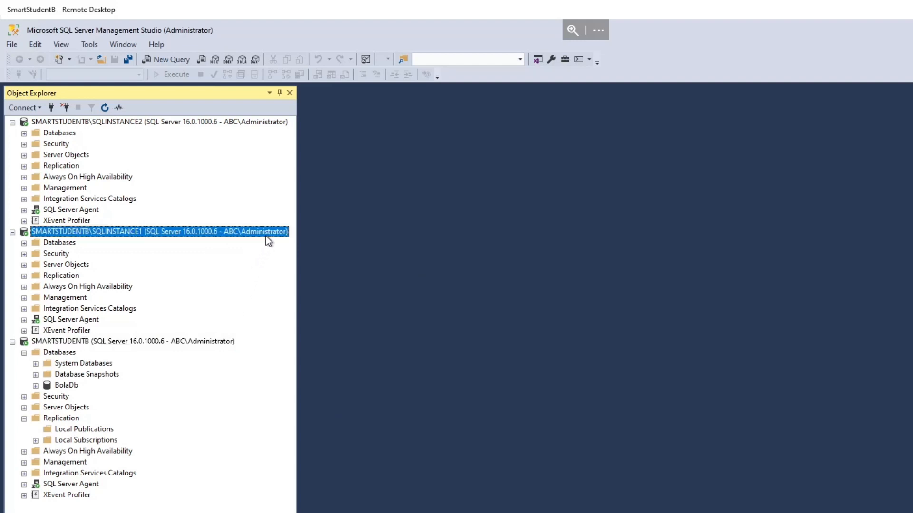
{"action": "right_click", "coordinate": [71, 418]}
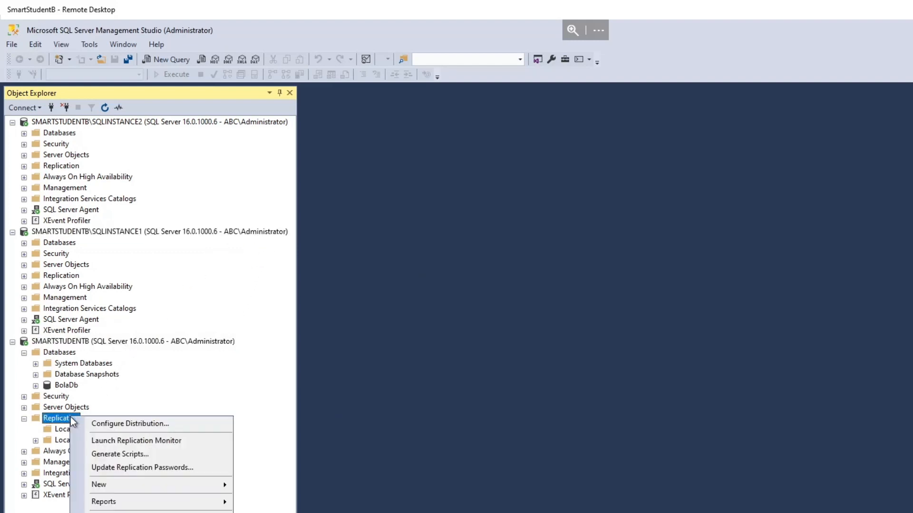
{"action": "left_click", "coordinate": [113, 427]}
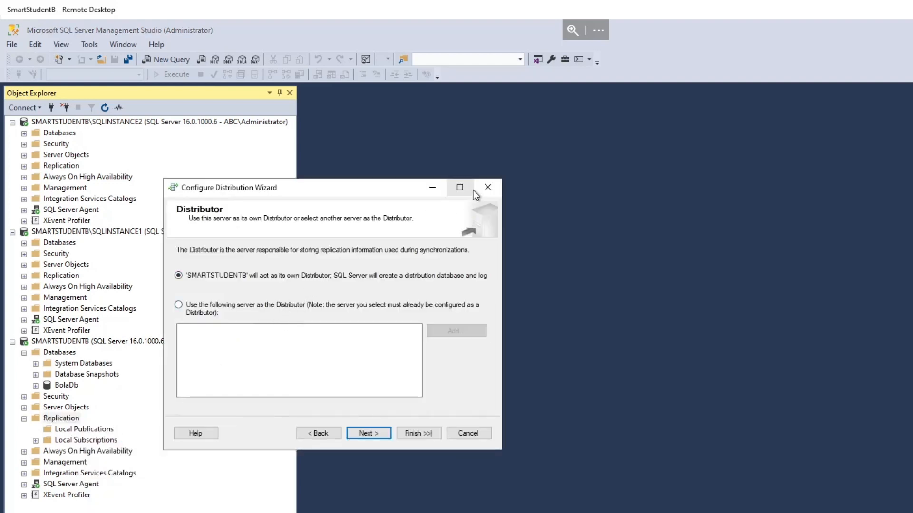
{"action": "left_click_drag", "start_coordinate": [400, 191], "coordinate": [575, 207]}
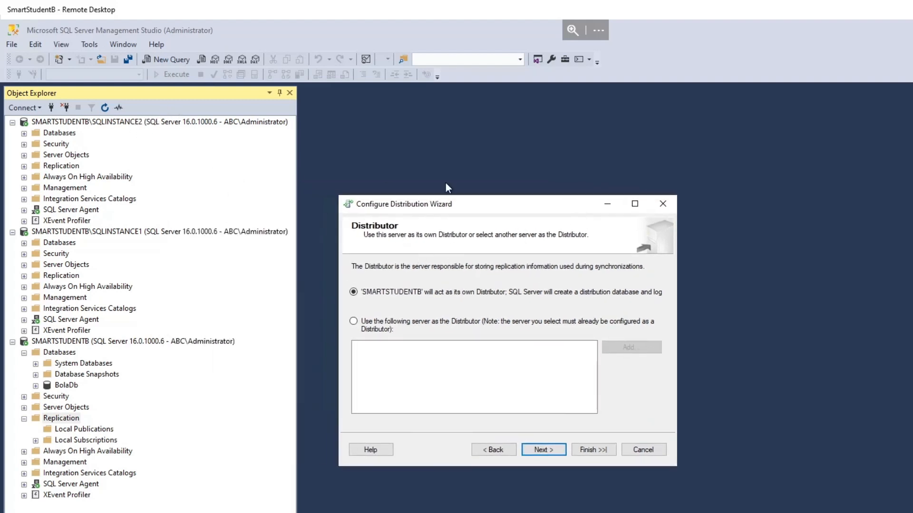
{"action": "left_click", "coordinate": [670, 206]}
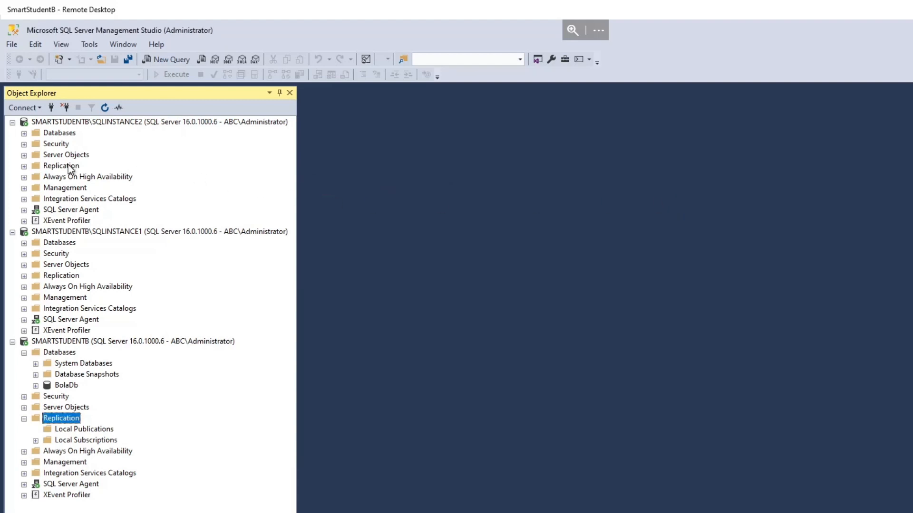
Examine the publishers and administrative link password settings in the Distributor Properties of SMARTSTUDENTB\SQLINSTANCE2, and close the properties
{"action": "left_click", "coordinate": [62, 166]}
{"action": "right_click", "coordinate": [62, 165]}
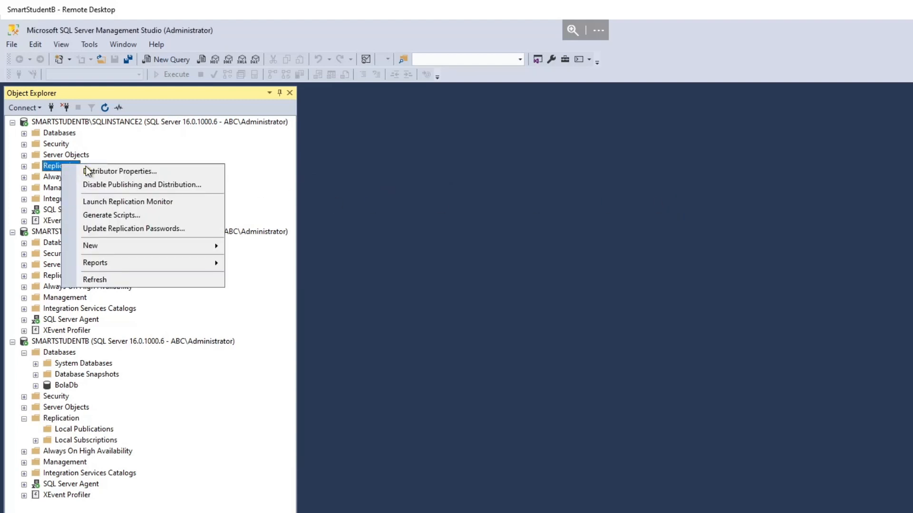
{"action": "left_click", "coordinate": [88, 170]}
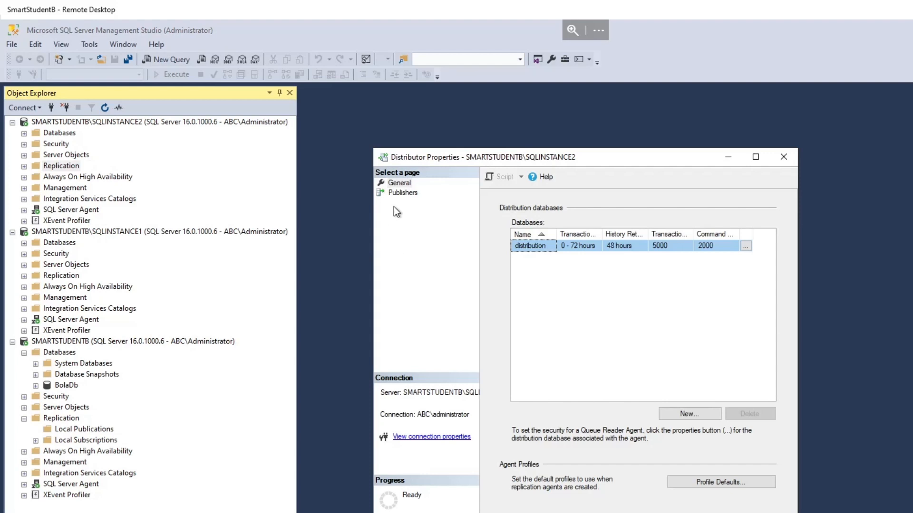
{"action": "left_click", "coordinate": [401, 193]}
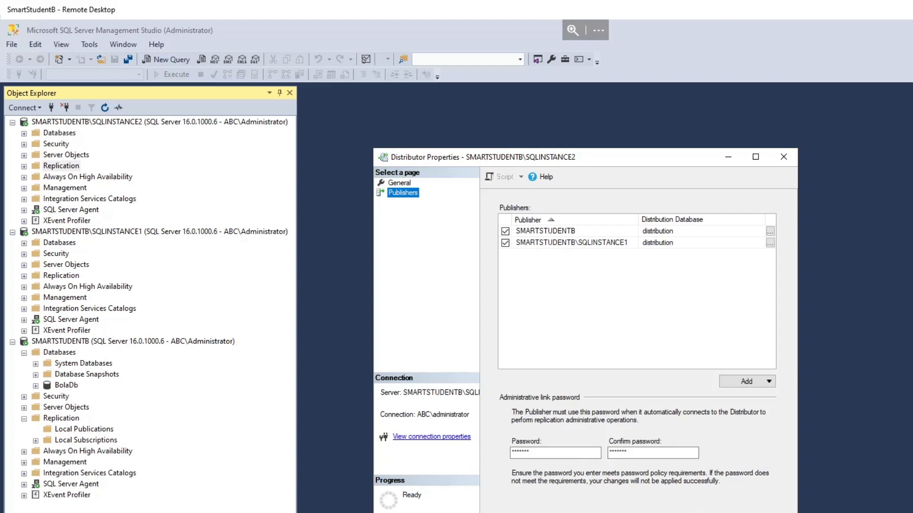
{"action": "left_click", "coordinate": [698, 512]}
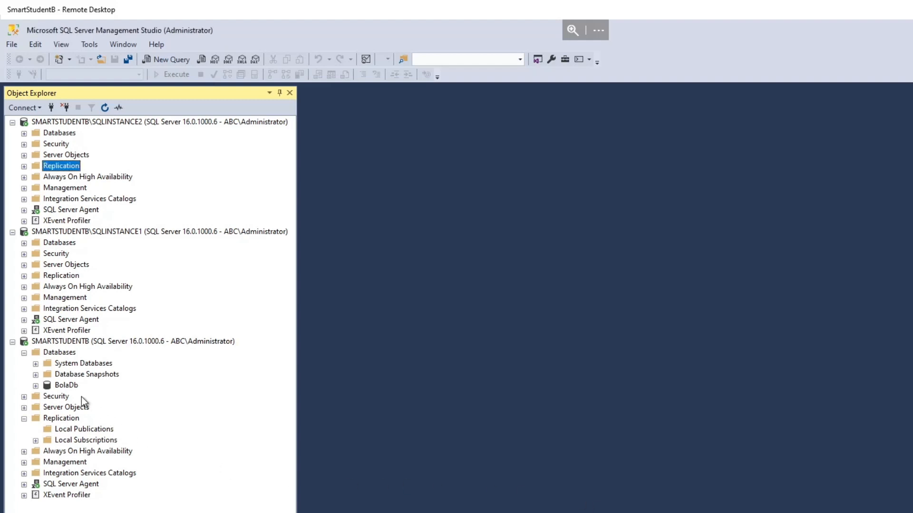
Start a new publication on SMARTSTUDENTB with SMARTSTUDENTB\SQLINSTANCE2 as its Distributor, and enter and confirm the administrative link password
{"action": "right_click", "coordinate": [67, 431]}
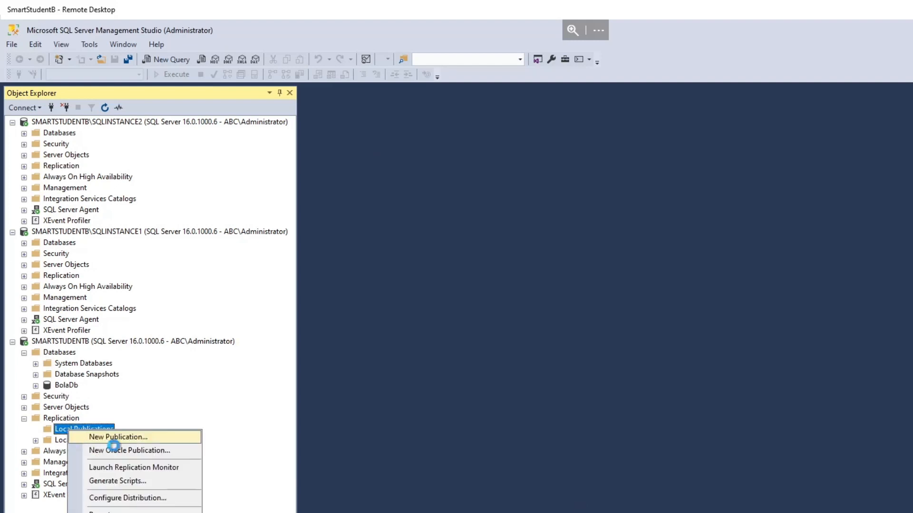
{"action": "left_click", "coordinate": [104, 436]}
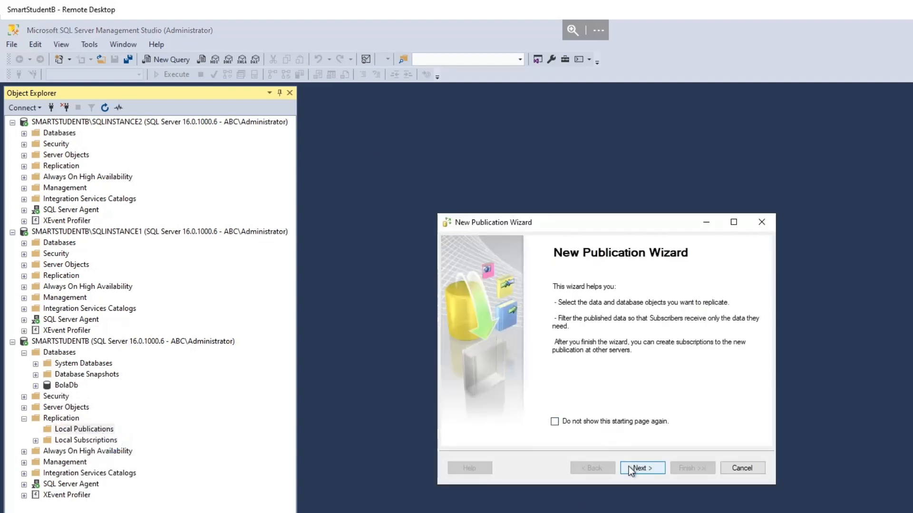
{"action": "left_click", "coordinate": [629, 467]}
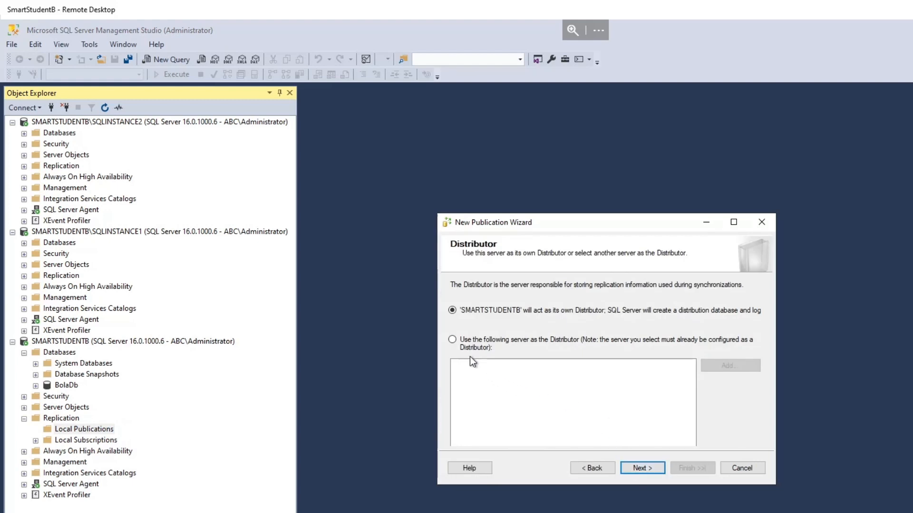
{"action": "left_click", "coordinate": [452, 340]}
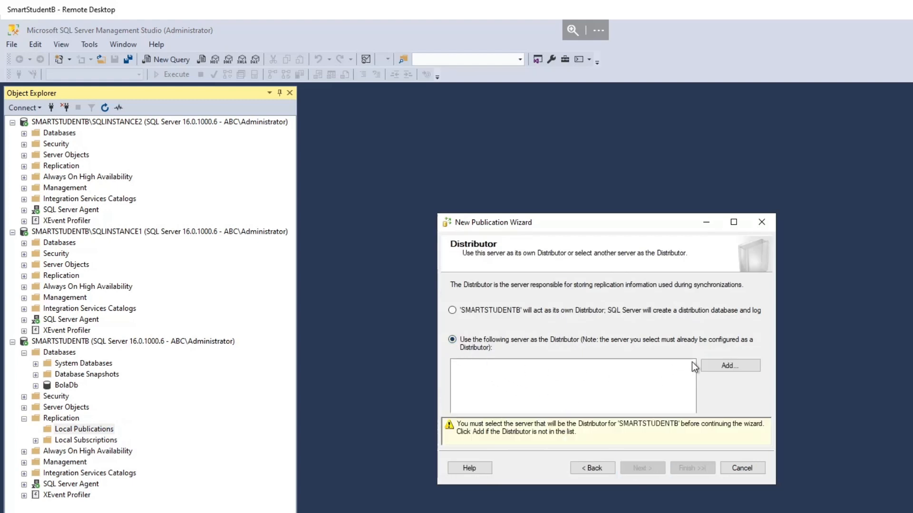
{"action": "left_click", "coordinate": [713, 370]}
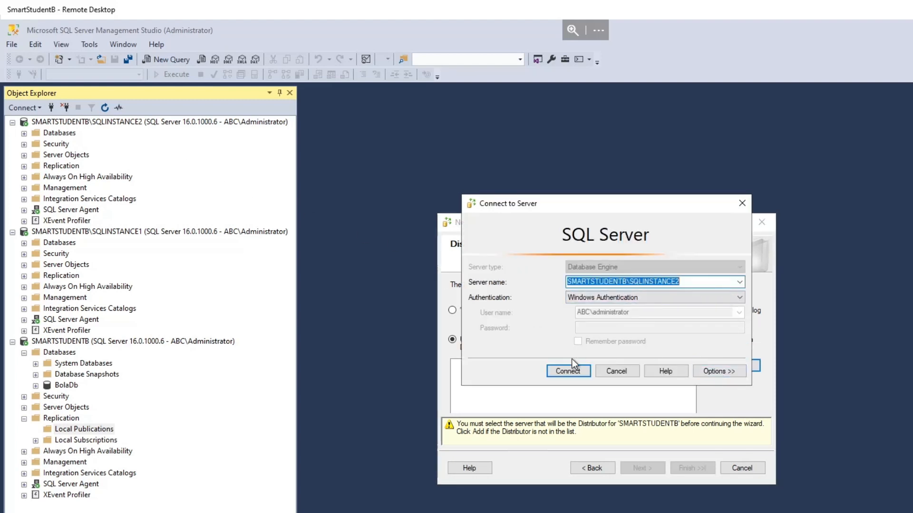
{"action": "left_click", "coordinate": [567, 370]}
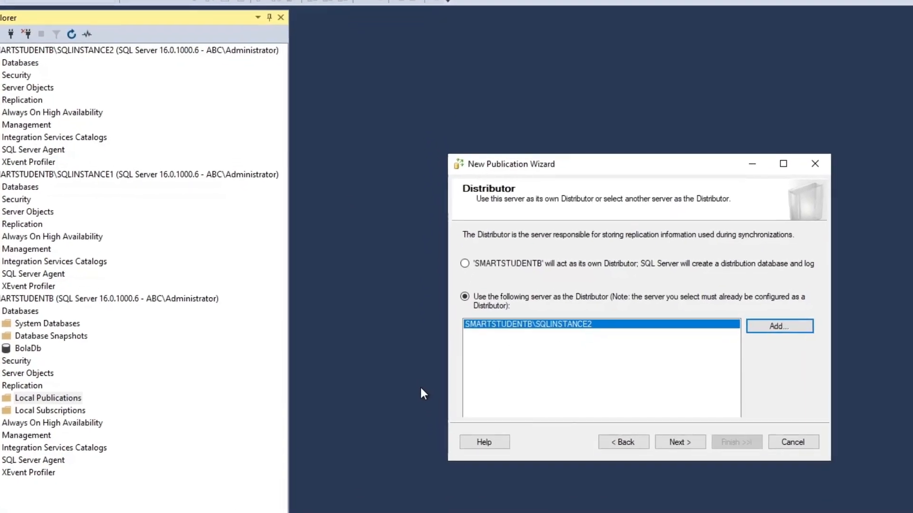
{"action": "left_click", "coordinate": [694, 431]}
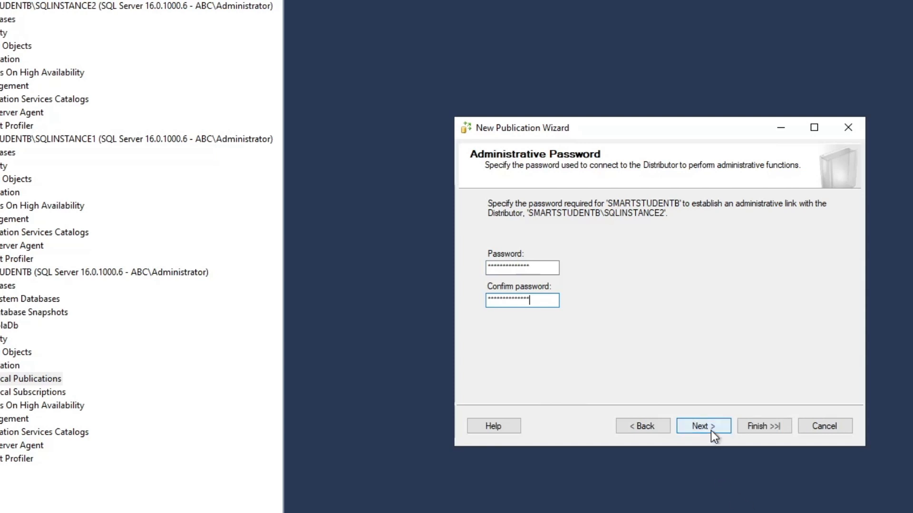
{"action": "left_click", "coordinate": [711, 430]}
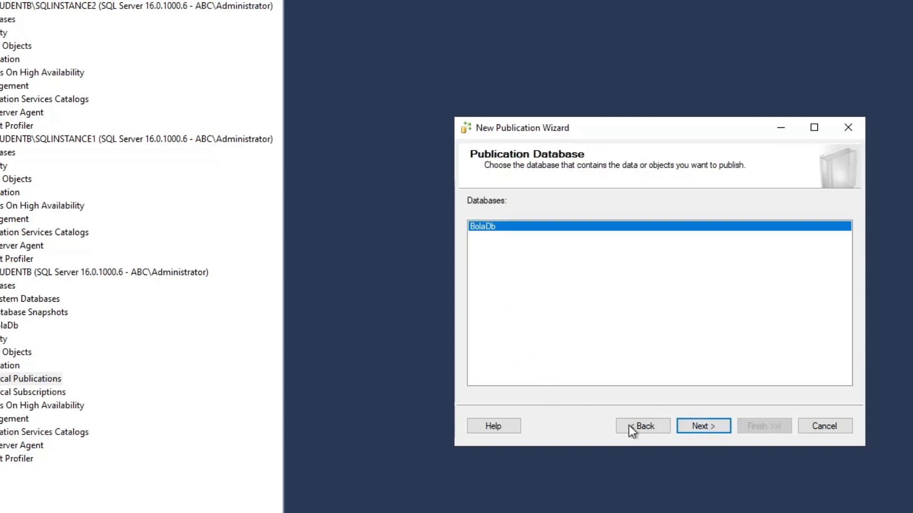
Use BolaDb as the publication database and set the publication type to Transactional publication
{"action": "left_click", "coordinate": [688, 430]}
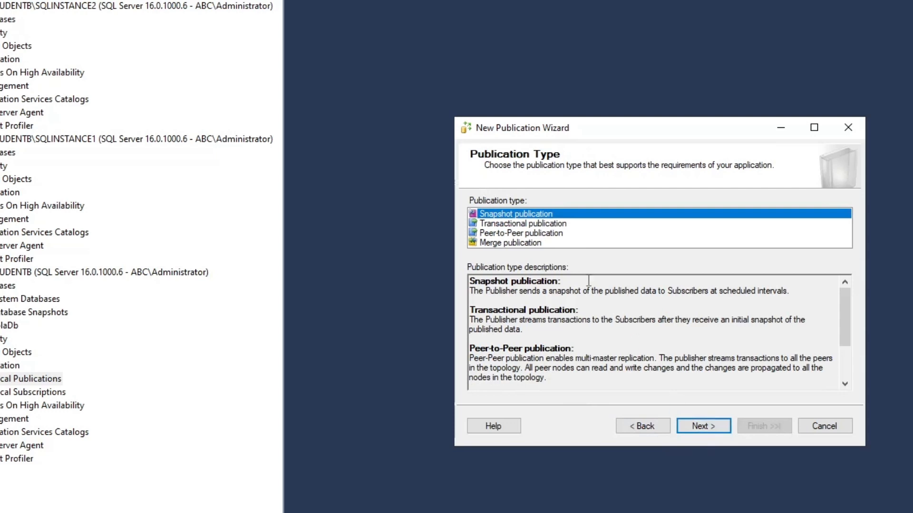
{"action": "left_click", "coordinate": [555, 226]}
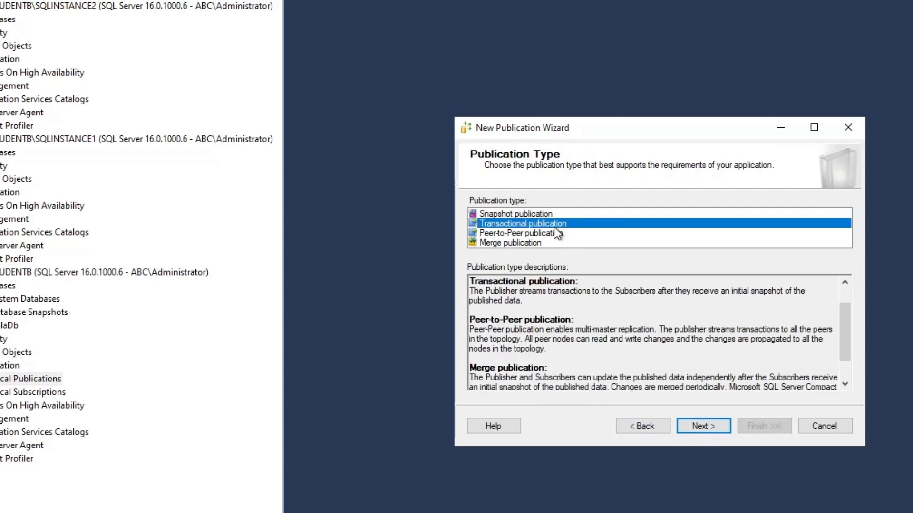
{"action": "left_click", "coordinate": [704, 426]}
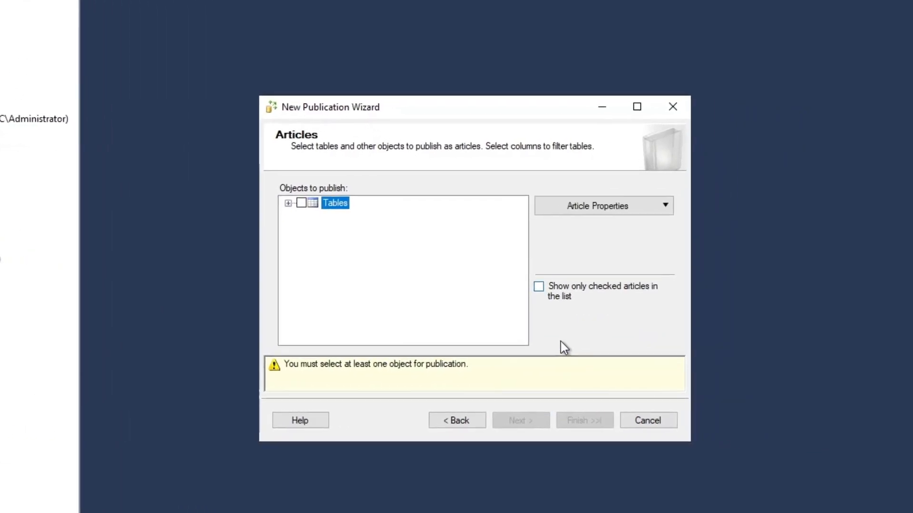
Publish all tables without row filters, and create a snapshot immediately that is kept available to initialize subscriptions
{"action": "left_click", "coordinate": [305, 204]}
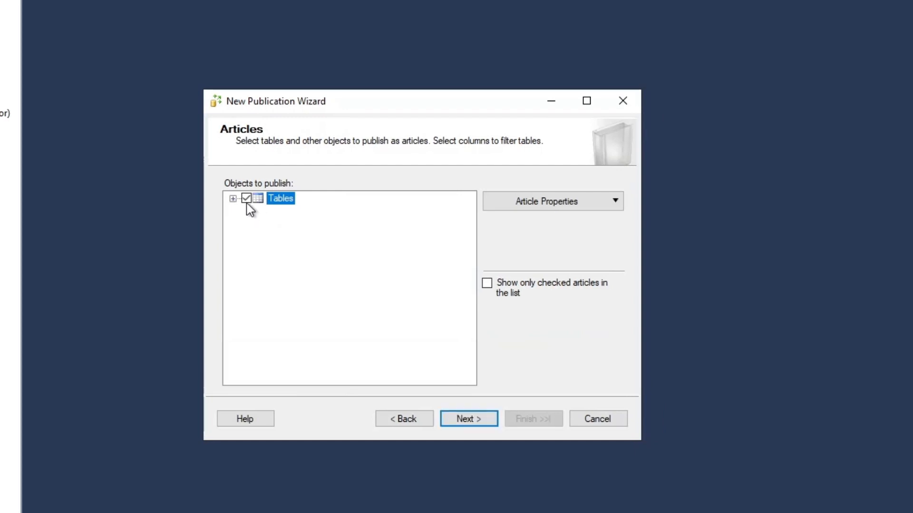
{"action": "left_click", "coordinate": [468, 418]}
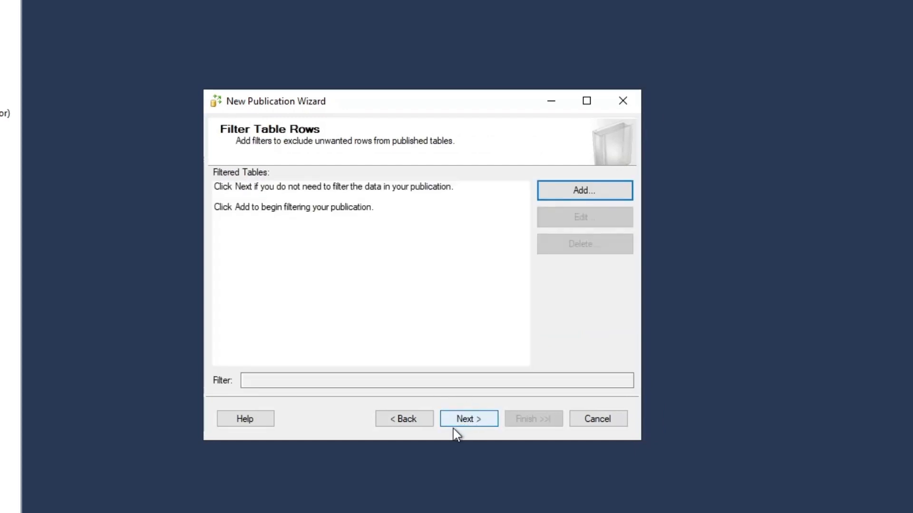
{"action": "left_click", "coordinate": [466, 420]}
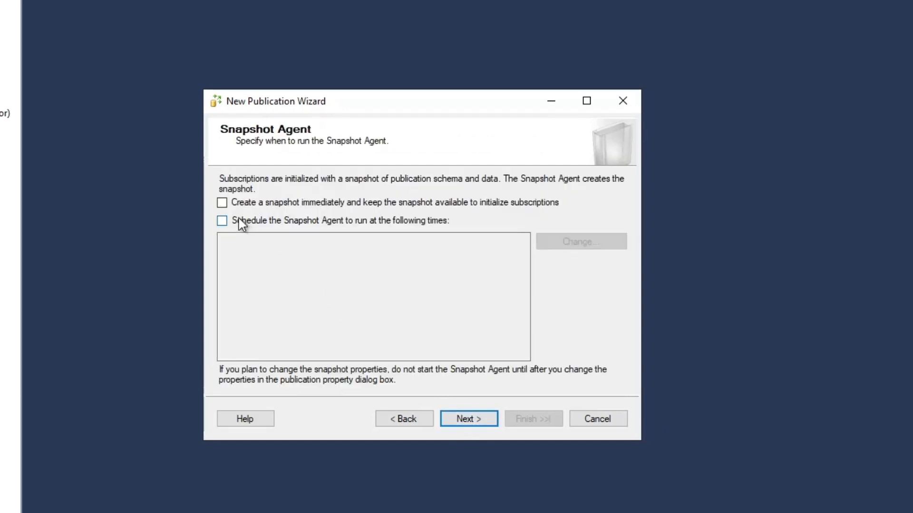
{"action": "left_click", "coordinate": [222, 202]}
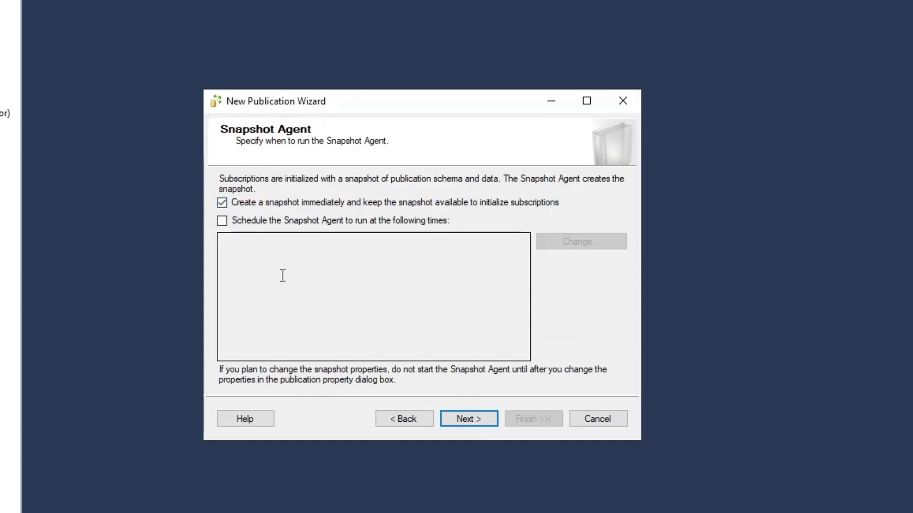
{"action": "left_click", "coordinate": [449, 419]}
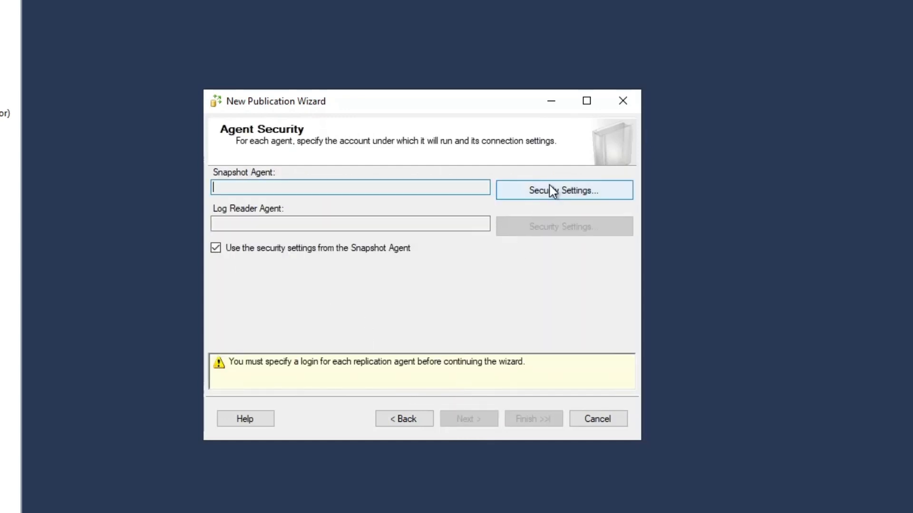
Set the Snapshot Agent to run under the Windows account abc\administrator, entering and confirming the account password
{"action": "left_click", "coordinate": [553, 191]}
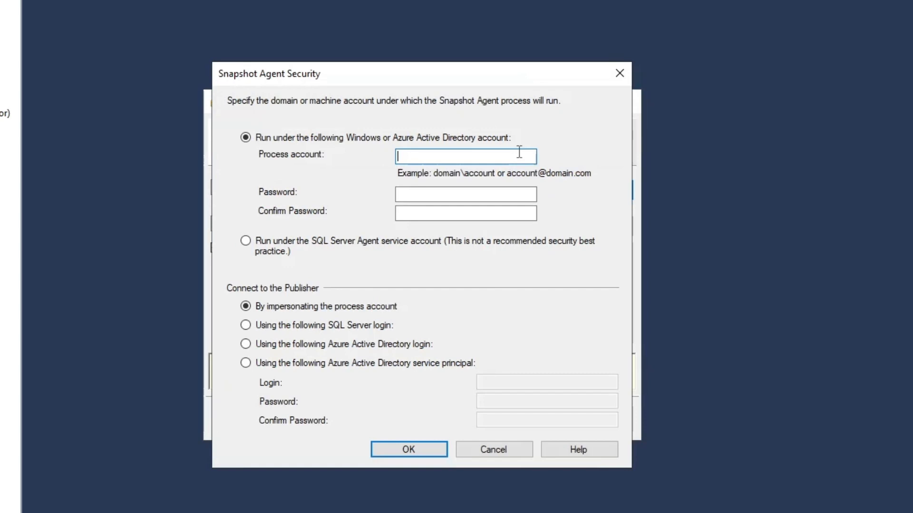
{"action": "type", "text": "abc\\administrator"}
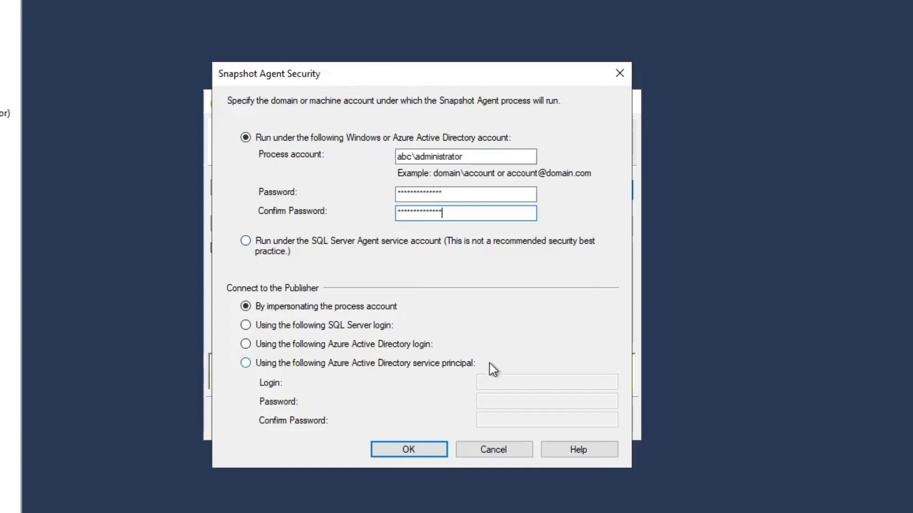
{"action": "left_click", "coordinate": [400, 449]}
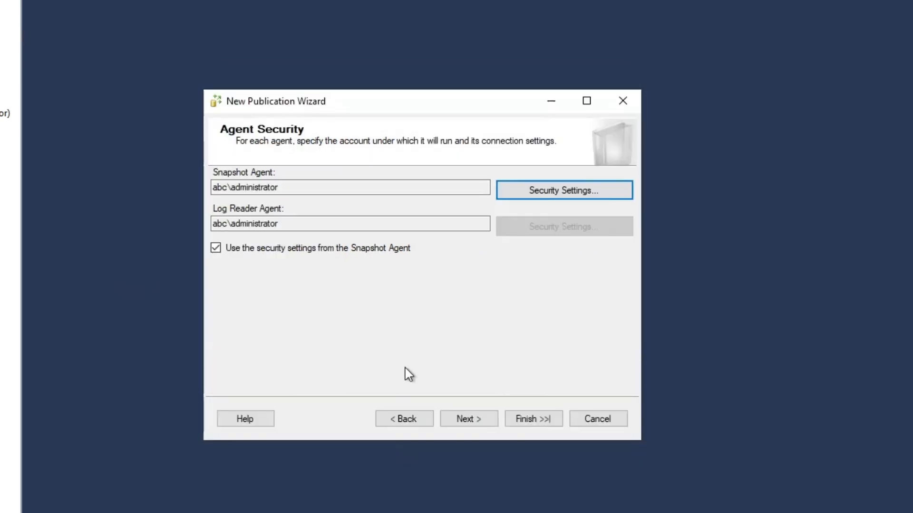
Try to create the publication under the name BolaTransRepl, and open the details of the Distributor configuration error
{"action": "left_click", "coordinate": [464, 421]}
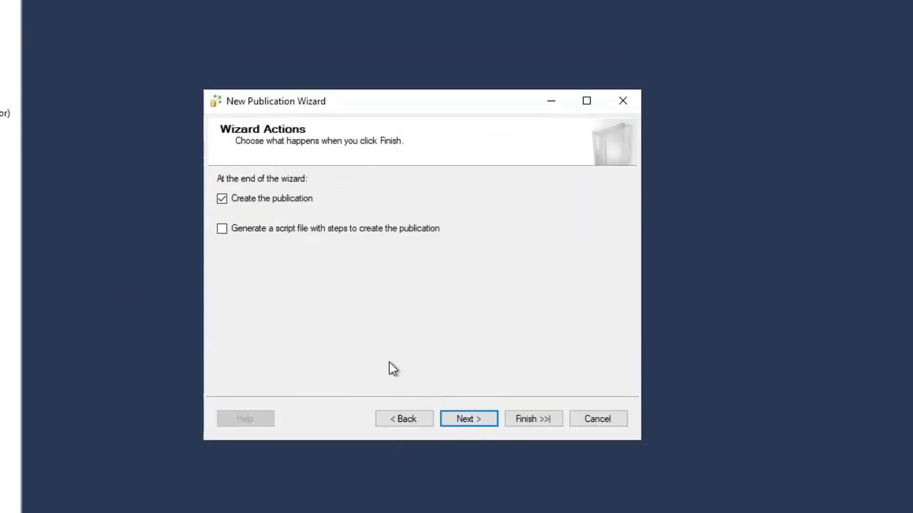
{"action": "left_click", "coordinate": [457, 420]}
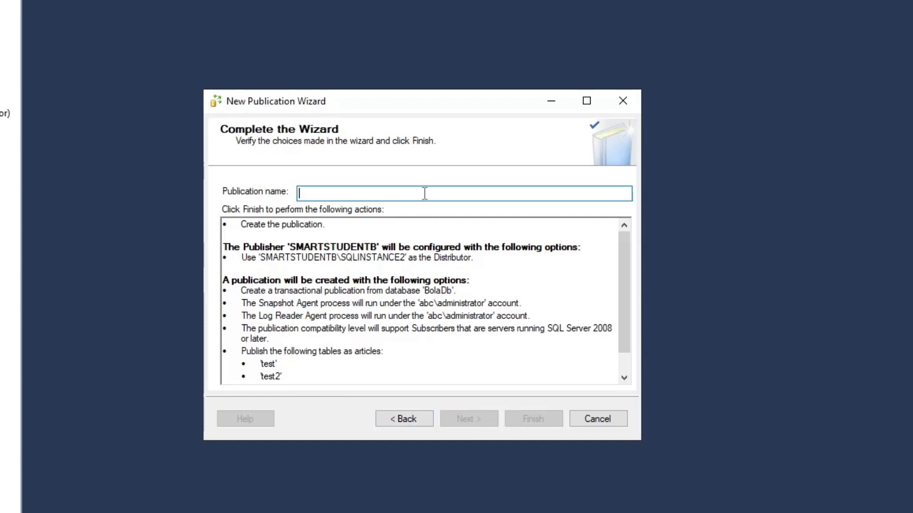
{"action": "type", "text": "B"}
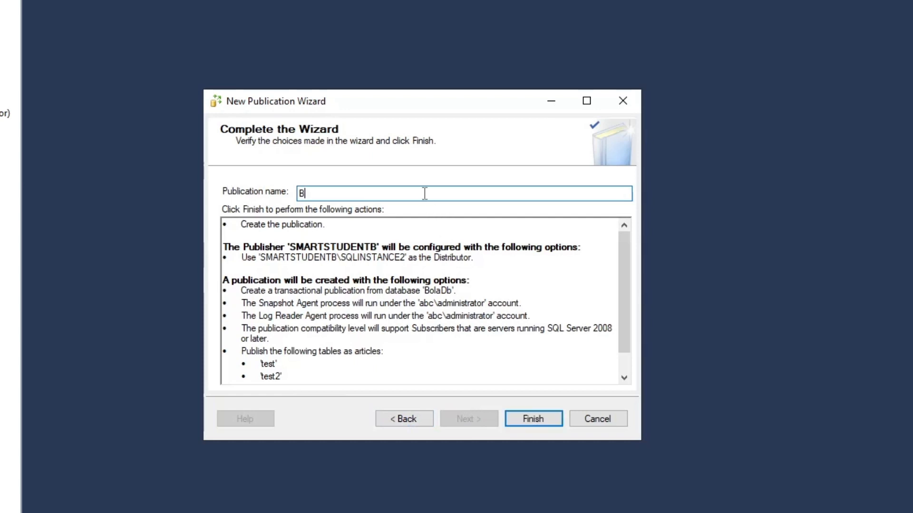
{"action": "type", "text": "olaTransRepl"}
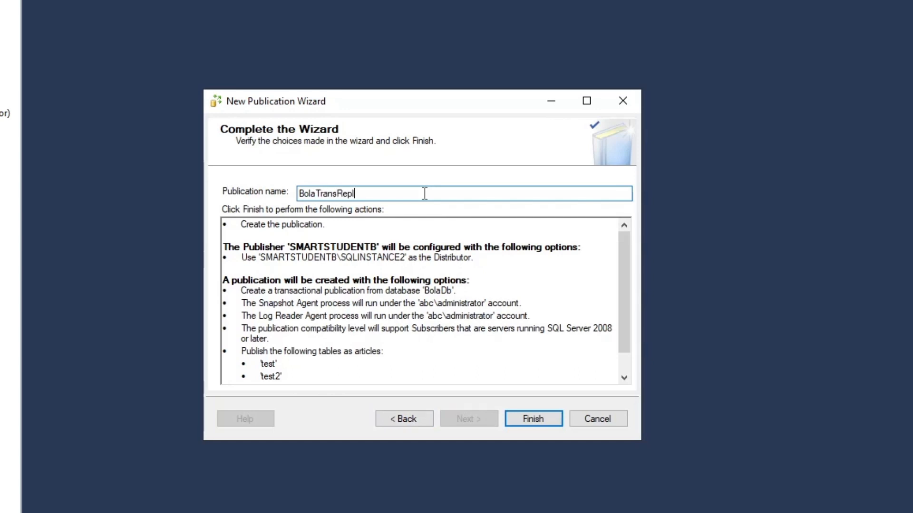
{"action": "left_click", "coordinate": [542, 427]}
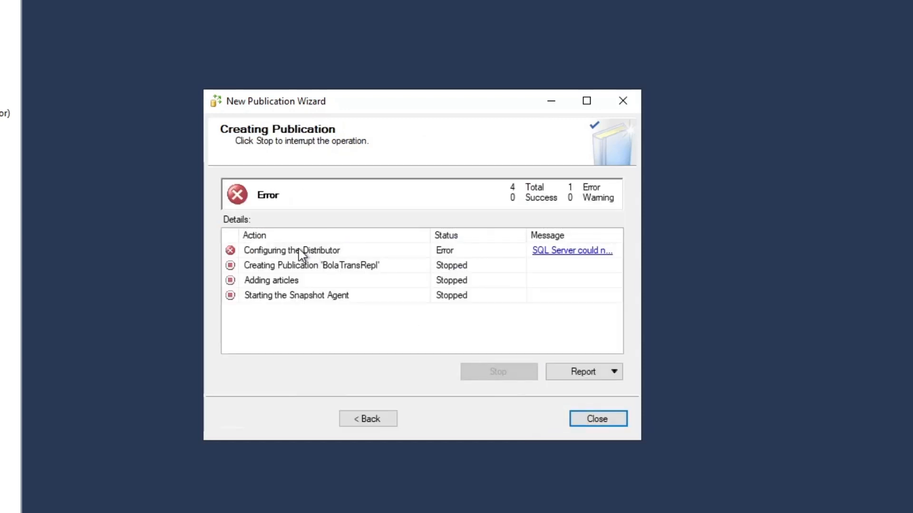
{"action": "left_click", "coordinate": [549, 258]}
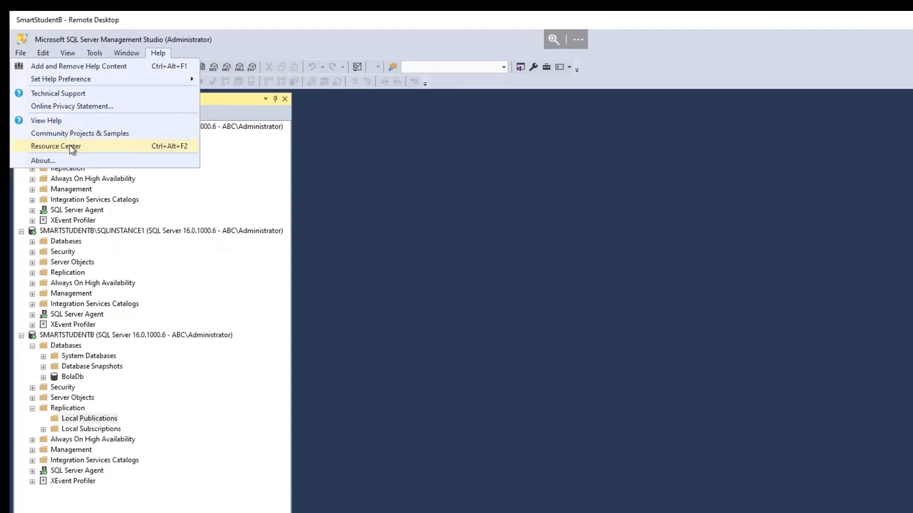
Check the installed SQL Server Management Studio version, and switch to the SSMS release notes in the web browser
{"action": "left_click", "coordinate": [43, 161]}
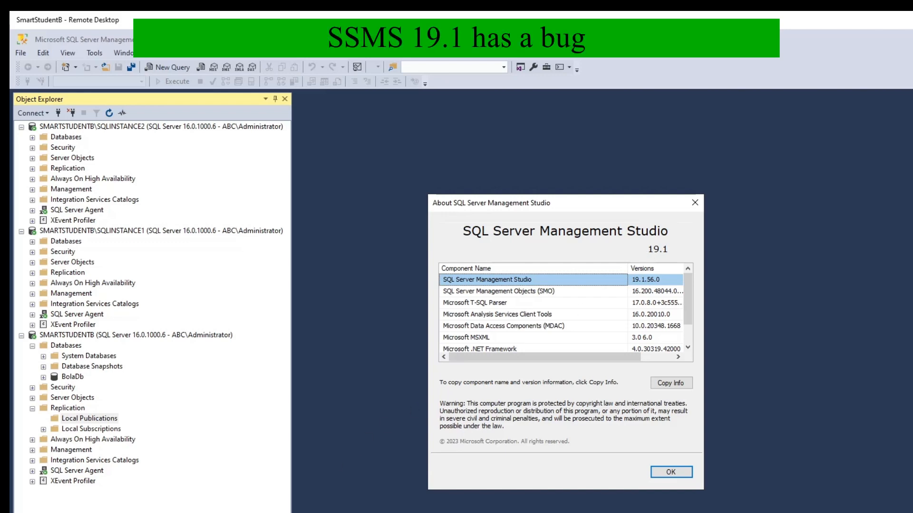
{"action": "left_click", "coordinate": [397, 512]}
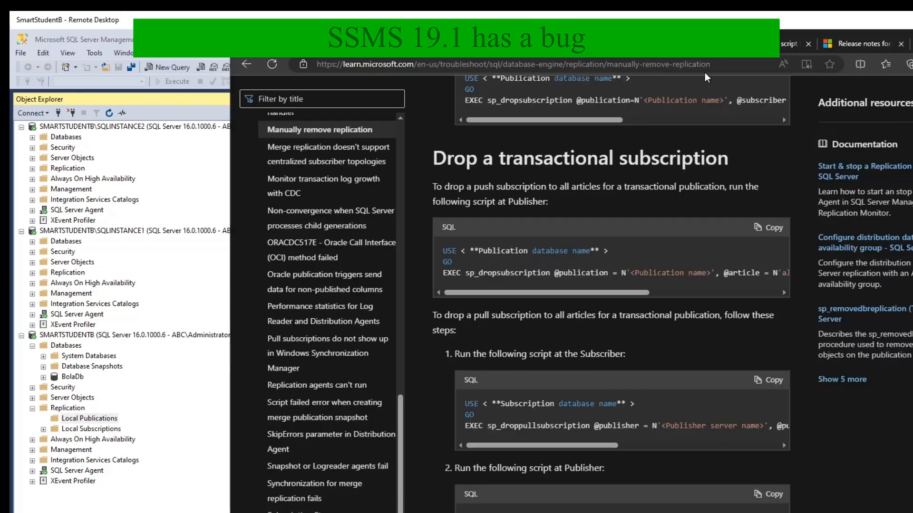
{"action": "left_click", "coordinate": [831, 42]}
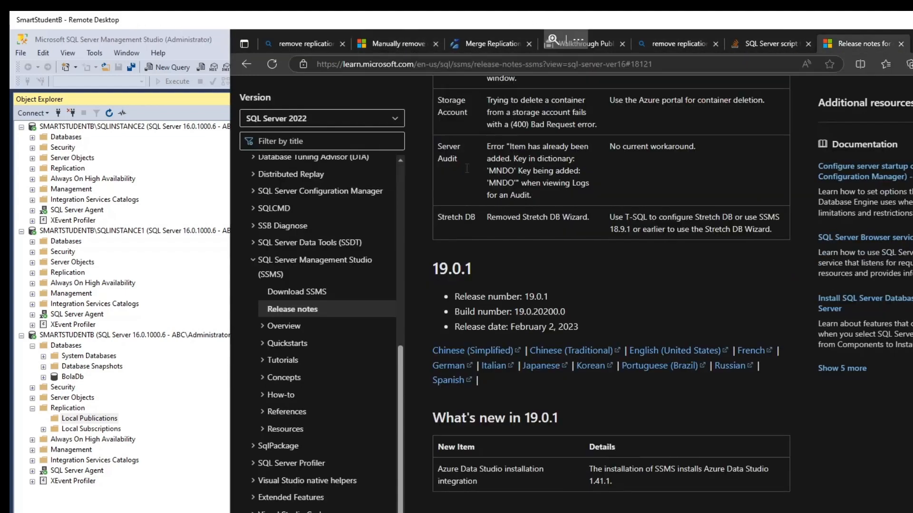
Examine the release notes for the current and previous SSMS versions, and go to the 18.12.1 release section
{"action": "scroll", "coordinate": [591, 272], "scroll_direction": "up", "scroll_amount": 2}
{"action": "scroll", "coordinate": [591, 267], "scroll_direction": "up", "scroll_amount": 15}
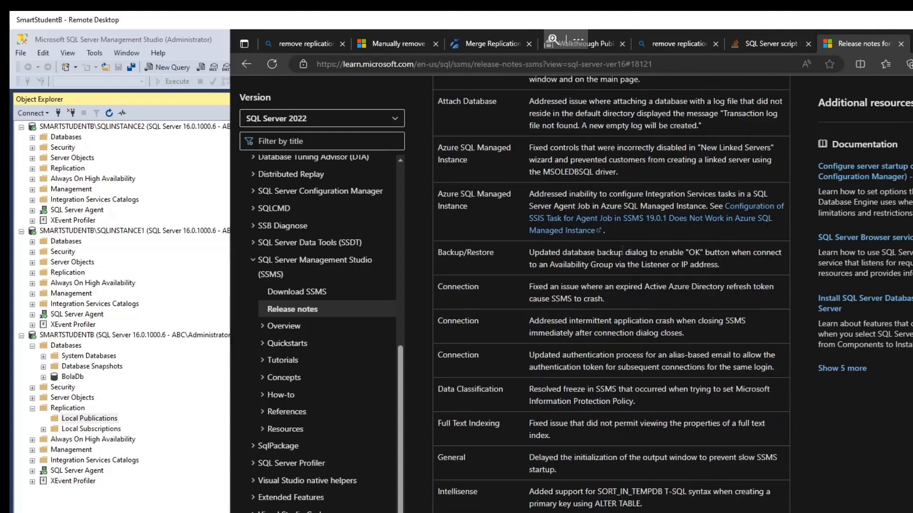
{"action": "scroll", "coordinate": [626, 249], "scroll_direction": "up", "scroll_amount": 5}
{"action": "scroll", "coordinate": [626, 297], "scroll_direction": "down", "scroll_amount": 4}
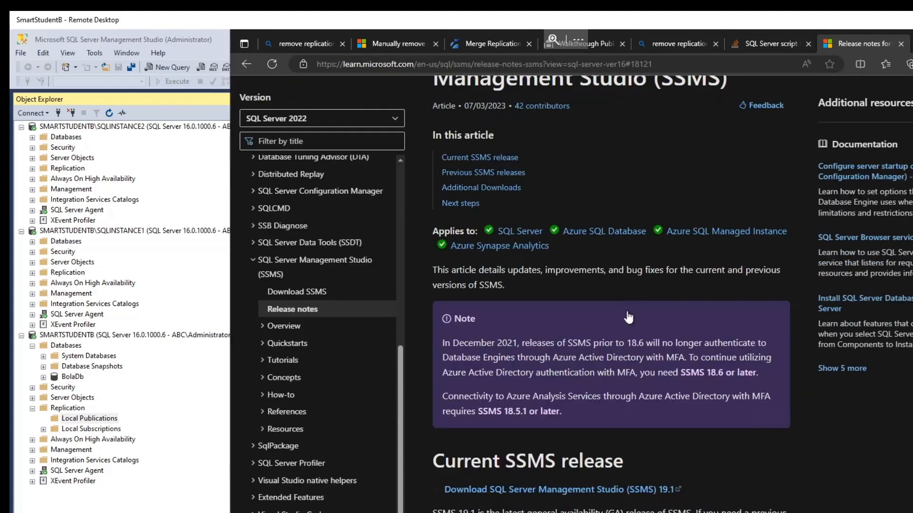
{"action": "scroll", "coordinate": [628, 309], "scroll_direction": "down", "scroll_amount": 3}
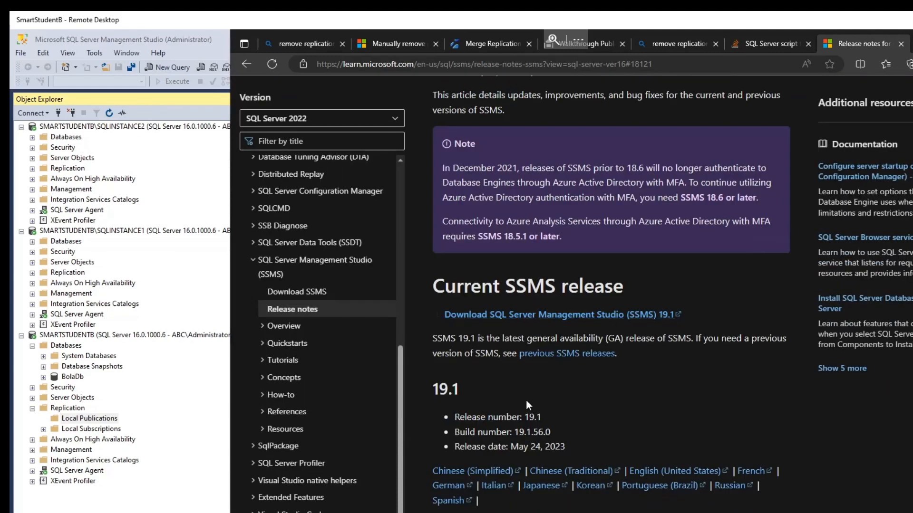
{"action": "scroll", "coordinate": [618, 402], "scroll_direction": "down", "scroll_amount": 18}
{"action": "scroll", "coordinate": [657, 354], "scroll_direction": "down", "scroll_amount": 15}
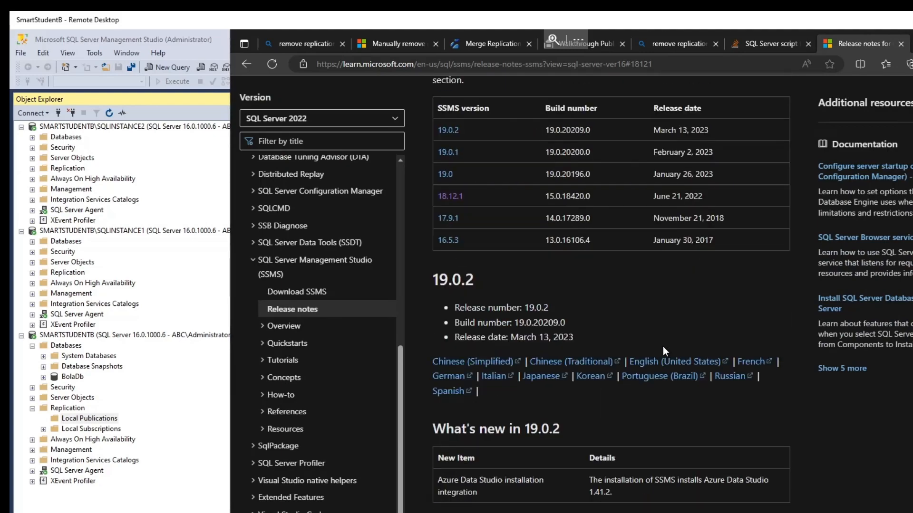
{"action": "scroll", "coordinate": [663, 346], "scroll_direction": "down", "scroll_amount": 8}
{"action": "scroll", "coordinate": [665, 338], "scroll_direction": "up", "scroll_amount": 8}
{"action": "scroll", "coordinate": [665, 341], "scroll_direction": "up", "scroll_amount": 3}
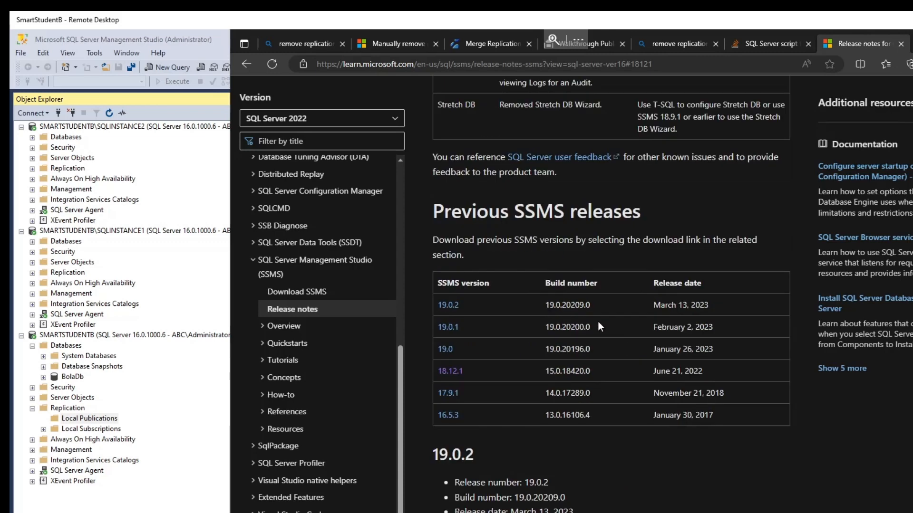
{"action": "left_click", "coordinate": [449, 371]}
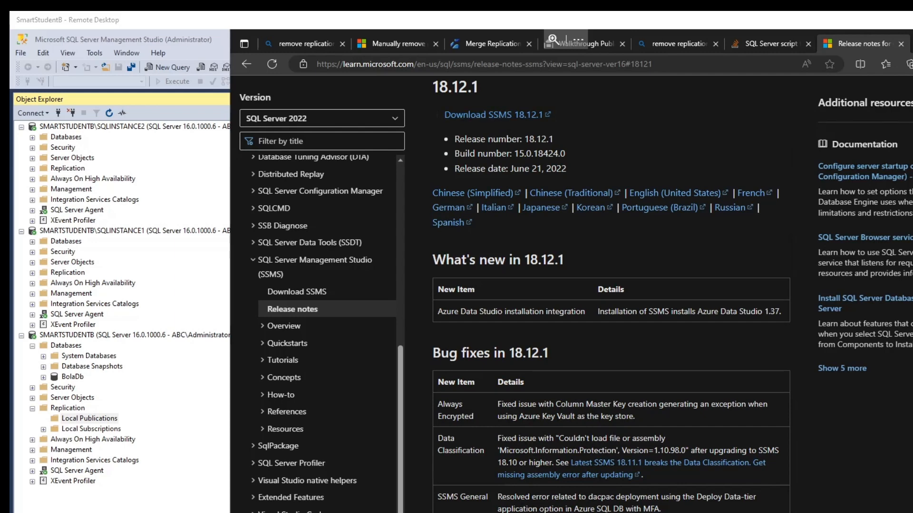
Return to Management Studio, close the version information, and dismiss the error message and the failed publication wizard
{"action": "left_click", "coordinate": [911, 40]}
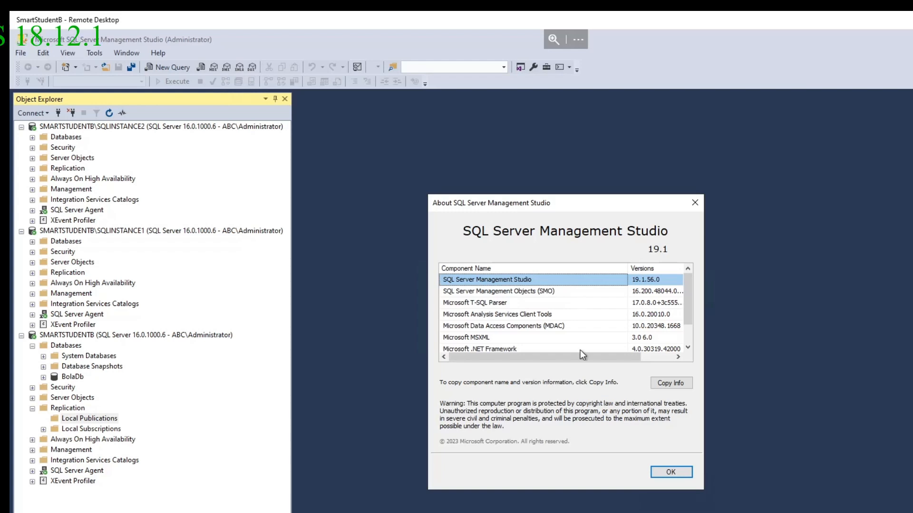
{"action": "left_click", "coordinate": [667, 473]}
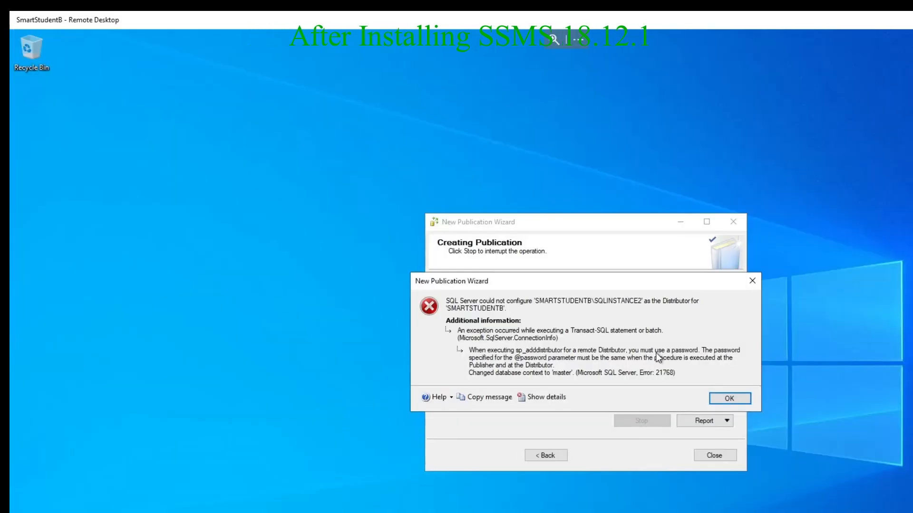
{"action": "left_click", "coordinate": [724, 400]}
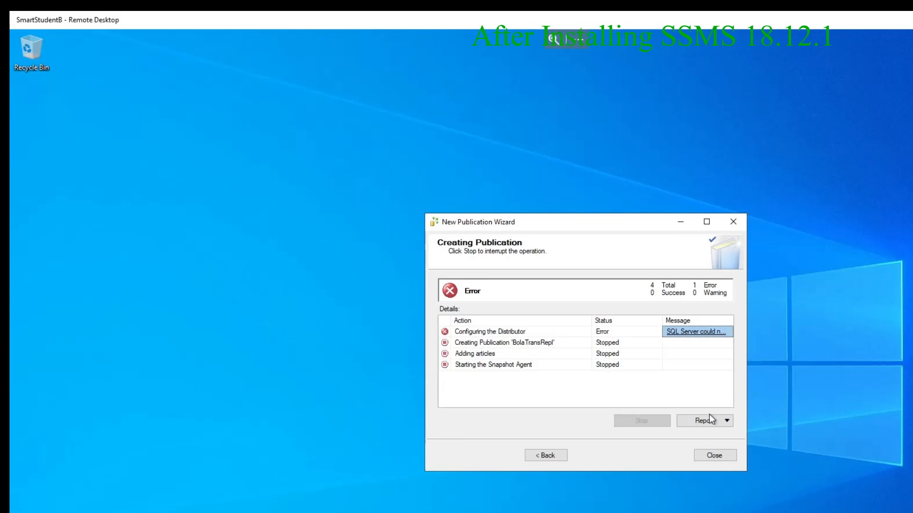
{"action": "left_click", "coordinate": [697, 456]}
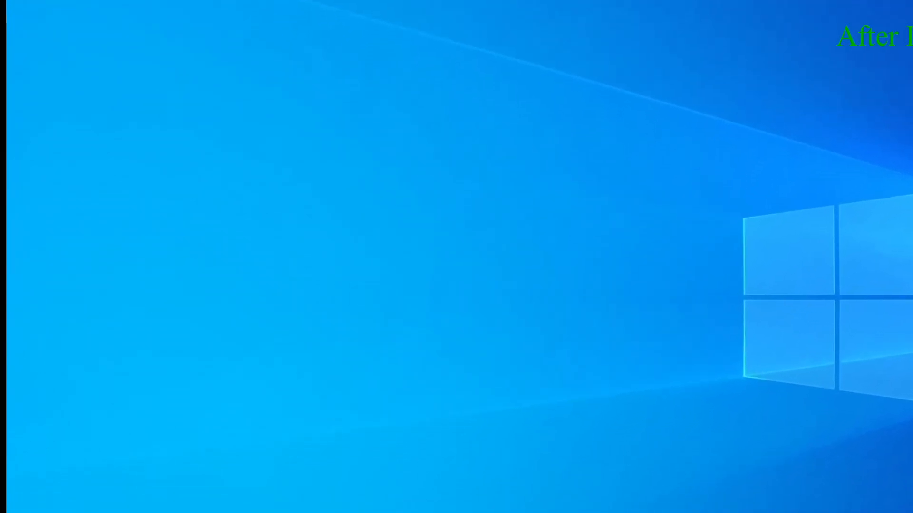
Launch SQL Server Management Studio 18 and connect to SMARTSTUDENTB\SQLINSTANCE1 with Windows Authentication
{"action": "left_click", "coordinate": [18, 511]}
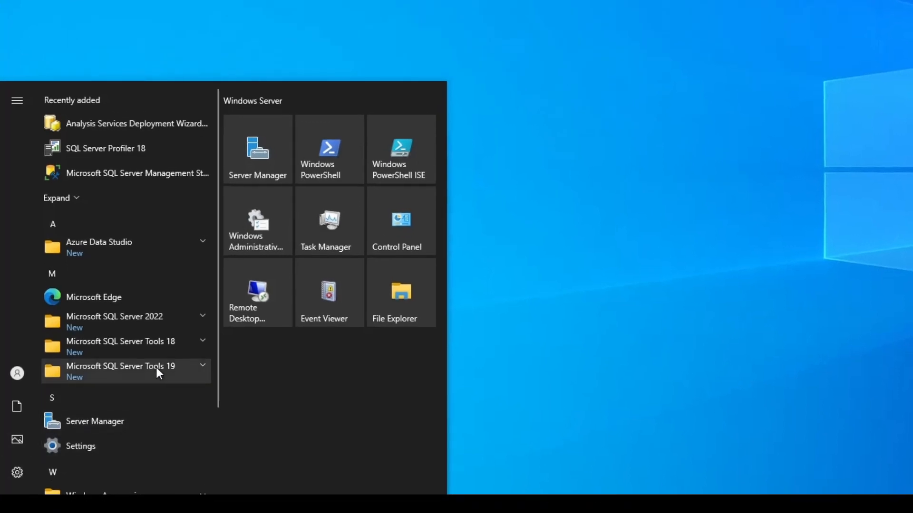
{"action": "left_click", "coordinate": [159, 344]}
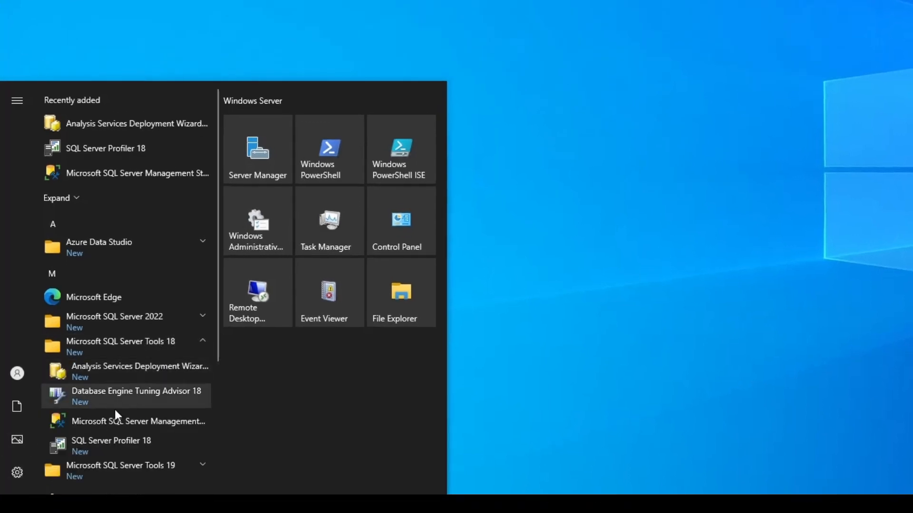
{"action": "left_click", "coordinate": [104, 421]}
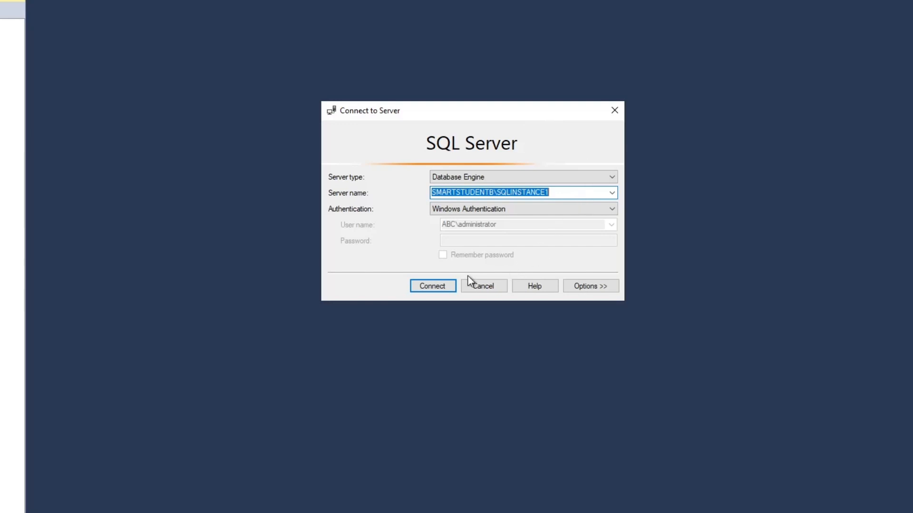
{"action": "left_click", "coordinate": [434, 286]}
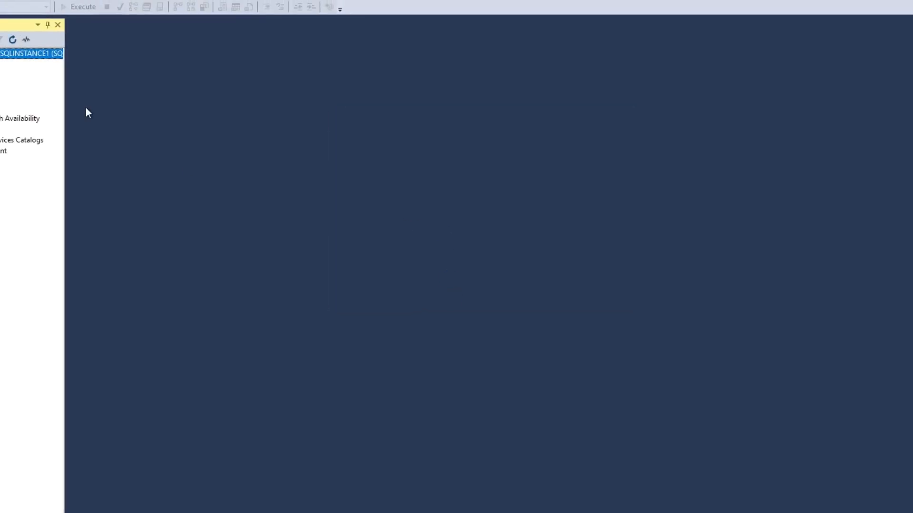
Connect to the SMARTSTUDENTB\SQLINSTANCE2 database engine with Windows Authentication
{"action": "left_click", "coordinate": [10, 81]}
{"action": "left_click", "coordinate": [33, 107]}
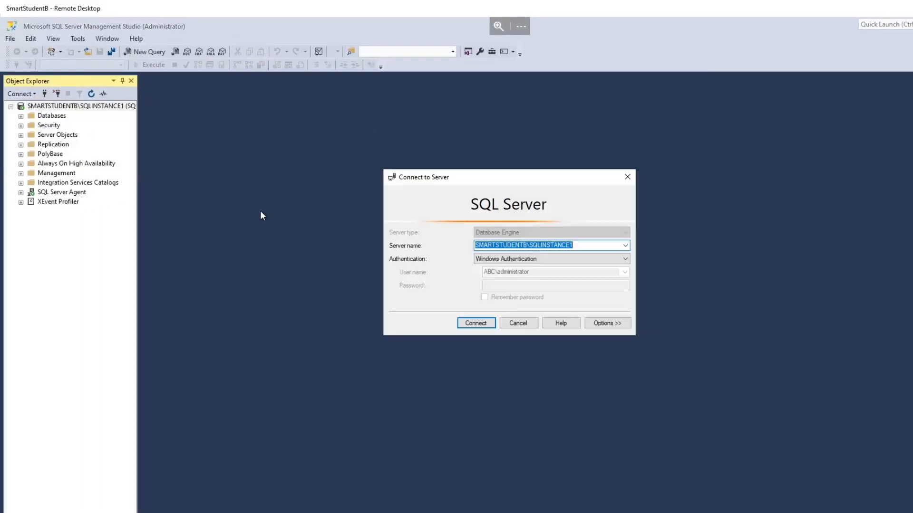
{"action": "left_click", "coordinate": [625, 246]}
{"action": "left_click", "coordinate": [570, 262]}
{"action": "left_click", "coordinate": [473, 323]}
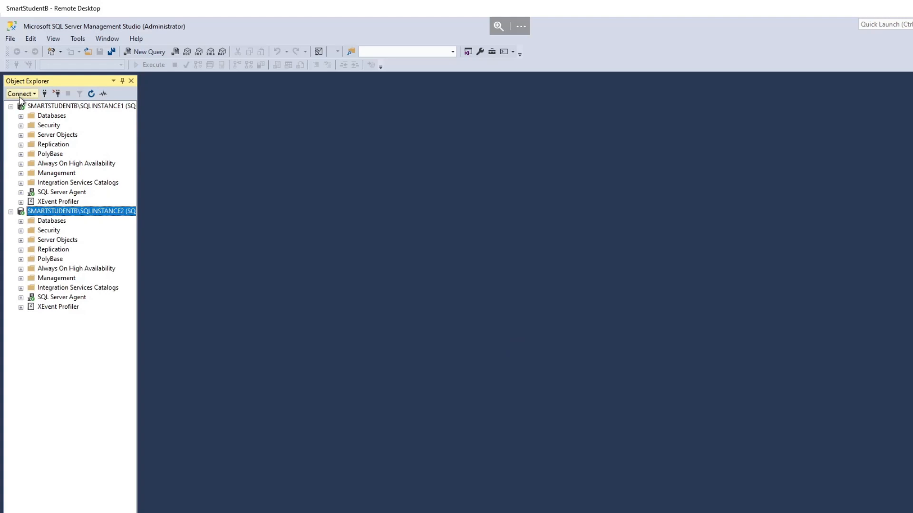
Connect to the default SMARTSTUDENTB database engine with Windows Authentication
{"action": "left_click", "coordinate": [20, 95]}
{"action": "left_click", "coordinate": [29, 103]}
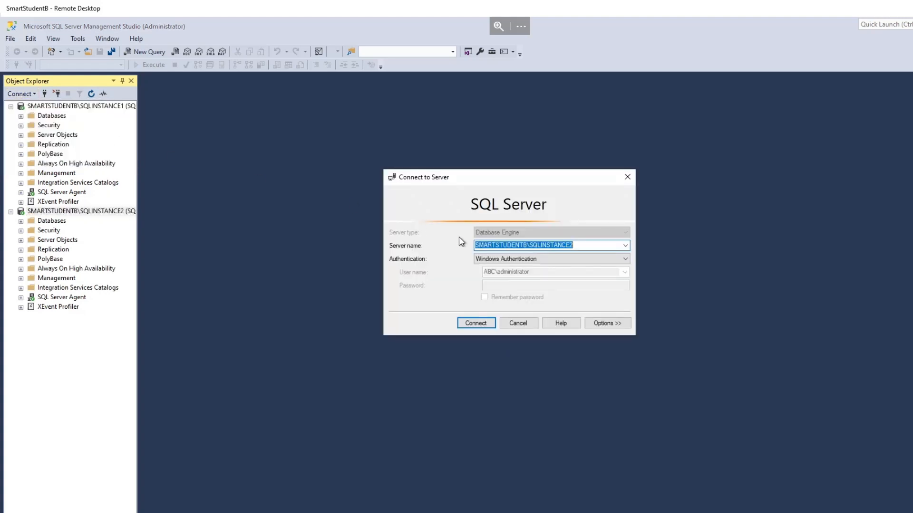
{"action": "left_click", "coordinate": [625, 246]}
{"action": "left_click", "coordinate": [551, 269]}
{"action": "left_click", "coordinate": [475, 323]}
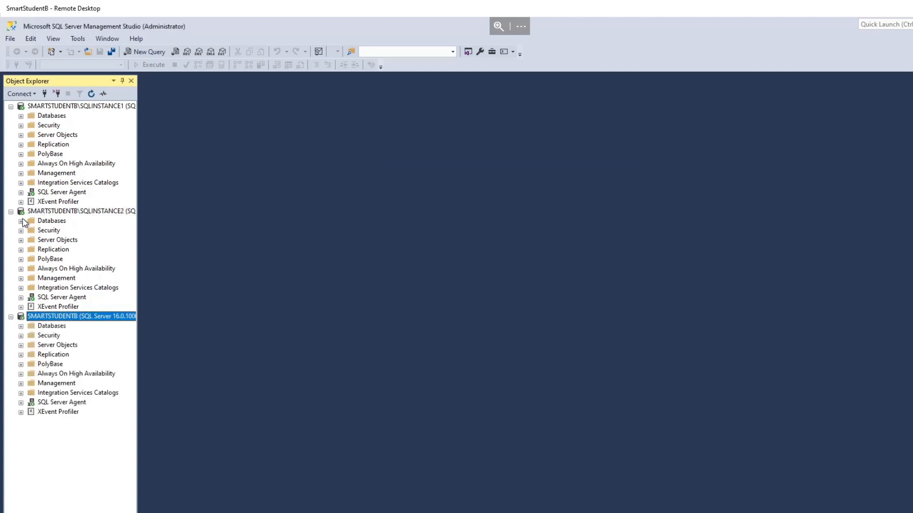
Review the Publishers allowed in the Distributor properties of SQLINSTANCE2, and close them without changes
{"action": "left_click", "coordinate": [40, 251]}
{"action": "right_click", "coordinate": [40, 253]}
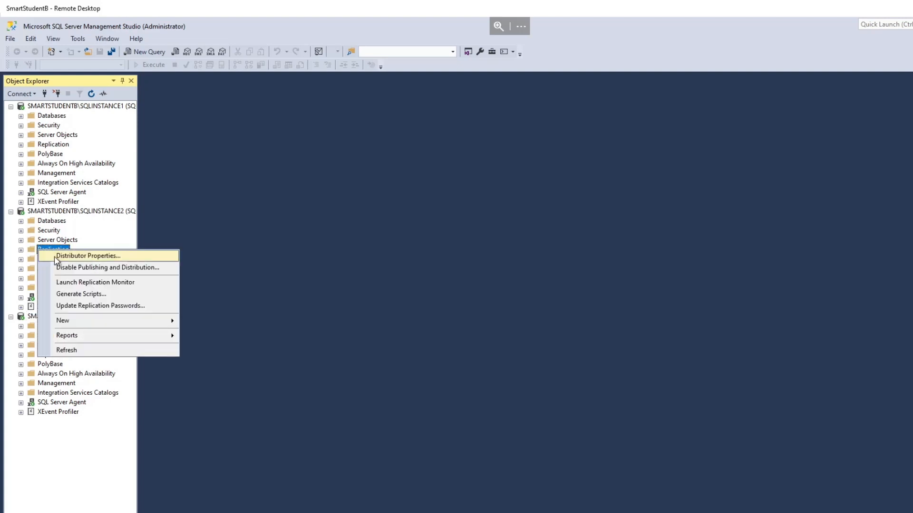
{"action": "left_click", "coordinate": [71, 256]}
{"action": "left_click", "coordinate": [361, 170]}
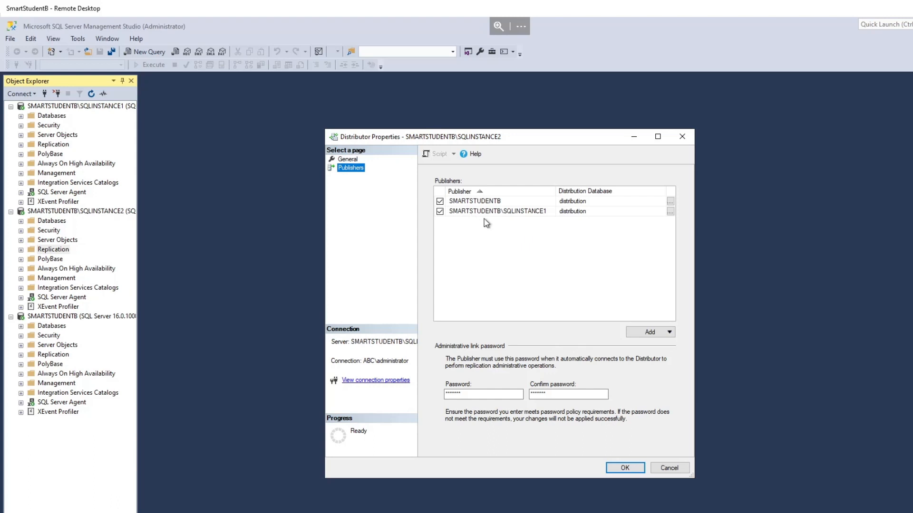
{"action": "left_click", "coordinate": [666, 469]}
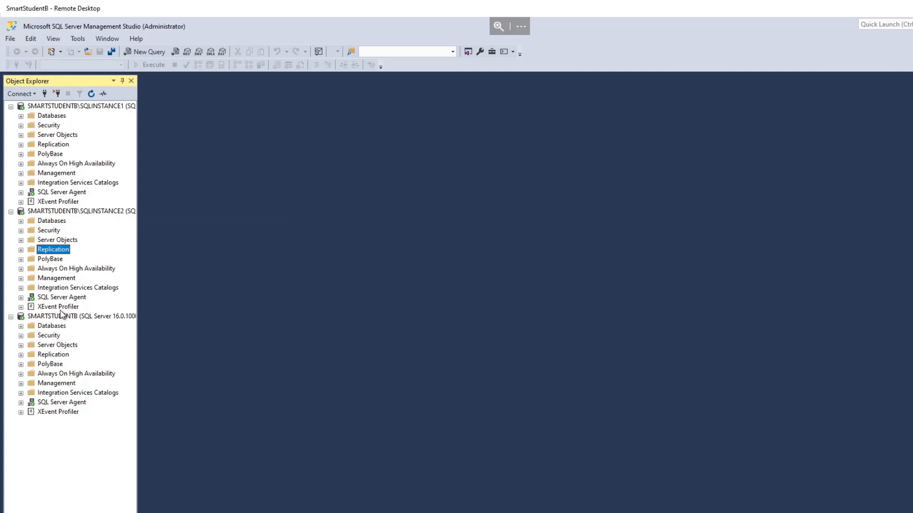
Start a new local publication on the default SMARTSTUDENTB instance and go past the wizard's welcome page
{"action": "left_click", "coordinate": [21, 326]}
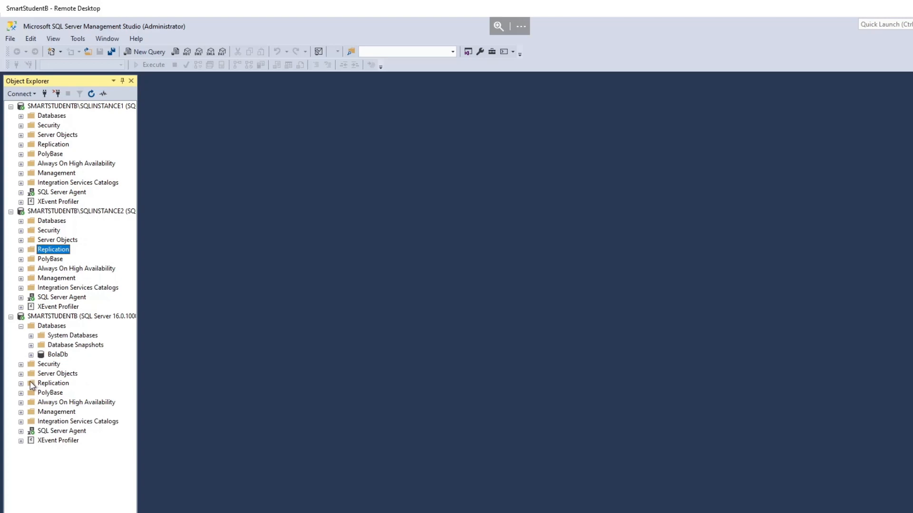
{"action": "left_click", "coordinate": [21, 384]}
{"action": "right_click", "coordinate": [57, 393]}
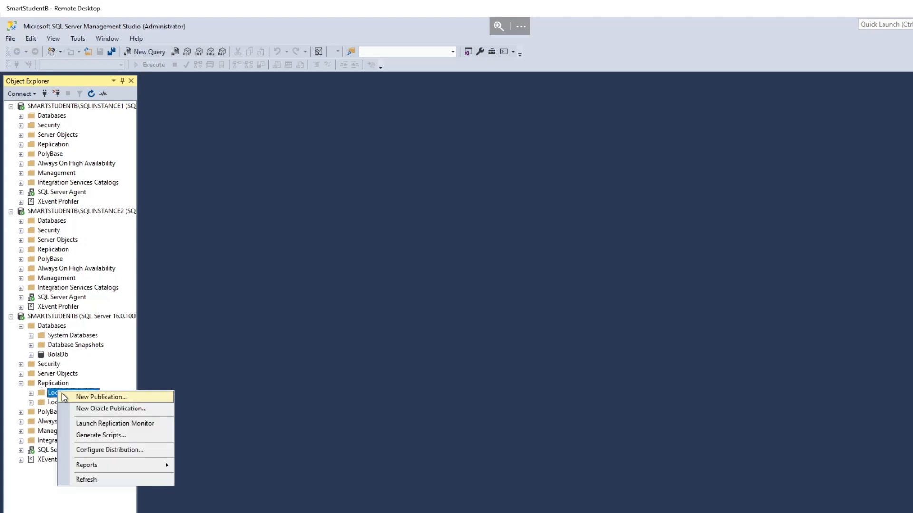
{"action": "left_click", "coordinate": [92, 398]}
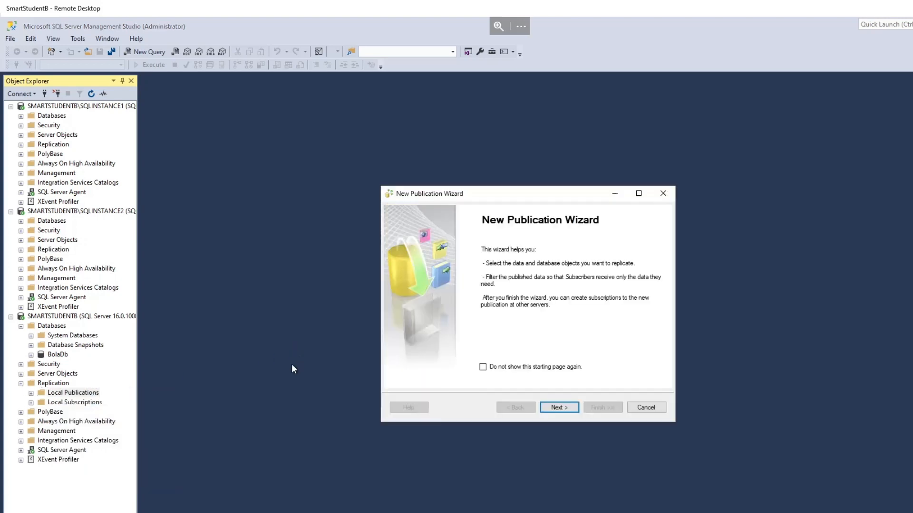
{"action": "left_click", "coordinate": [554, 408]}
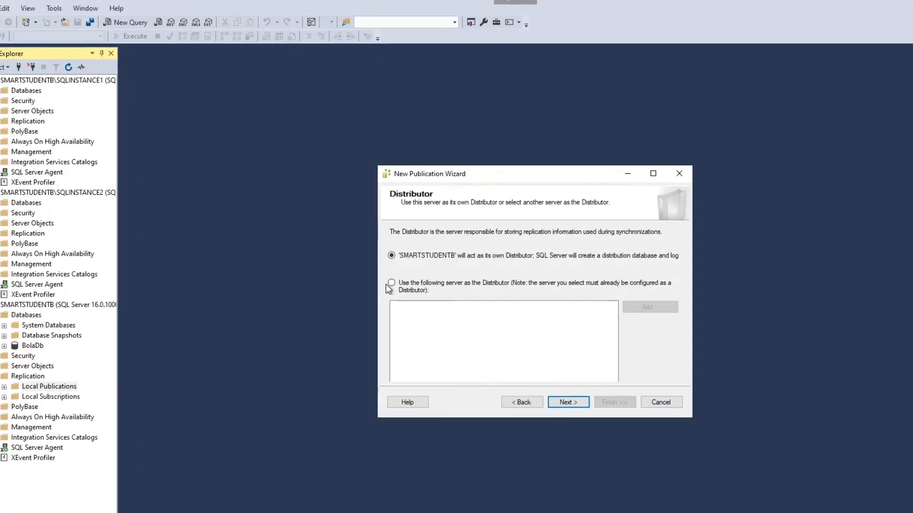
Set SMARTSTUDENTB\SQLINSTANCE2 as the publication's Distributor, connecting to it with Windows Authentication
{"action": "left_click", "coordinate": [385, 247]}
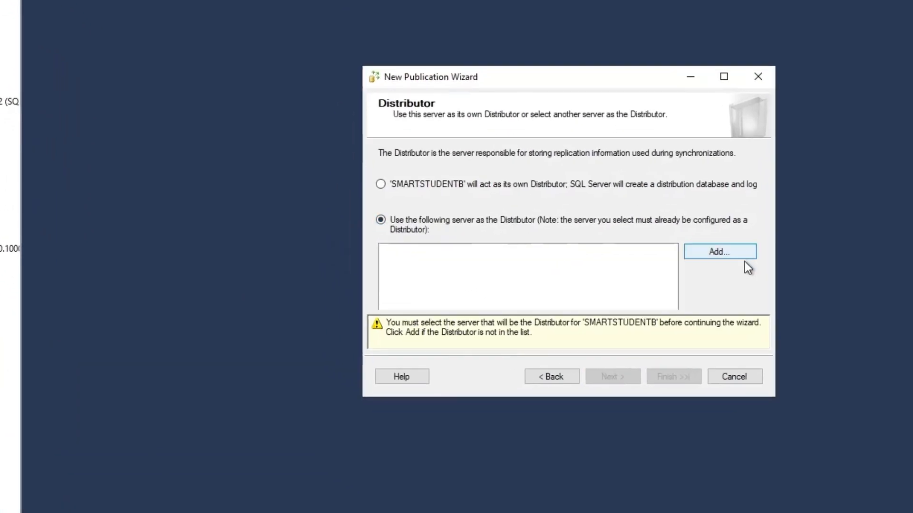
{"action": "left_click", "coordinate": [708, 252]}
{"action": "left_click", "coordinate": [731, 149]}
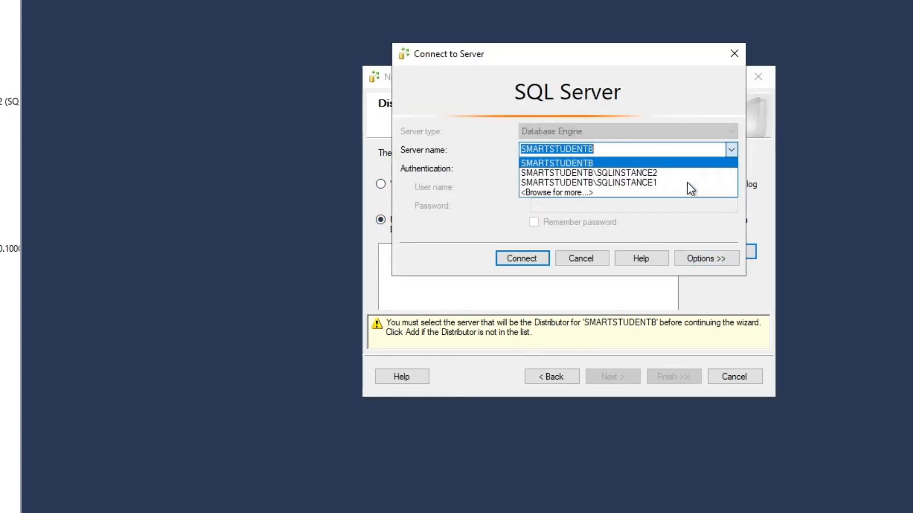
{"action": "left_click", "coordinate": [661, 175]}
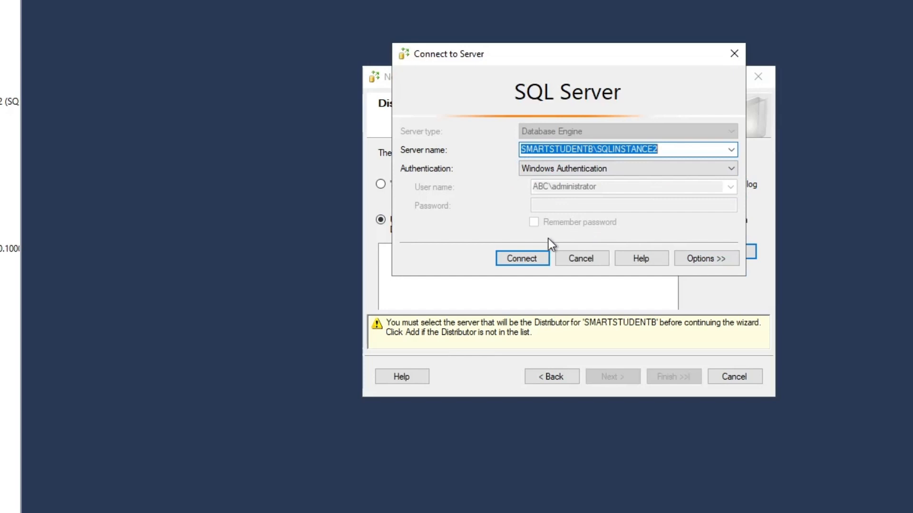
{"action": "left_click", "coordinate": [531, 259]}
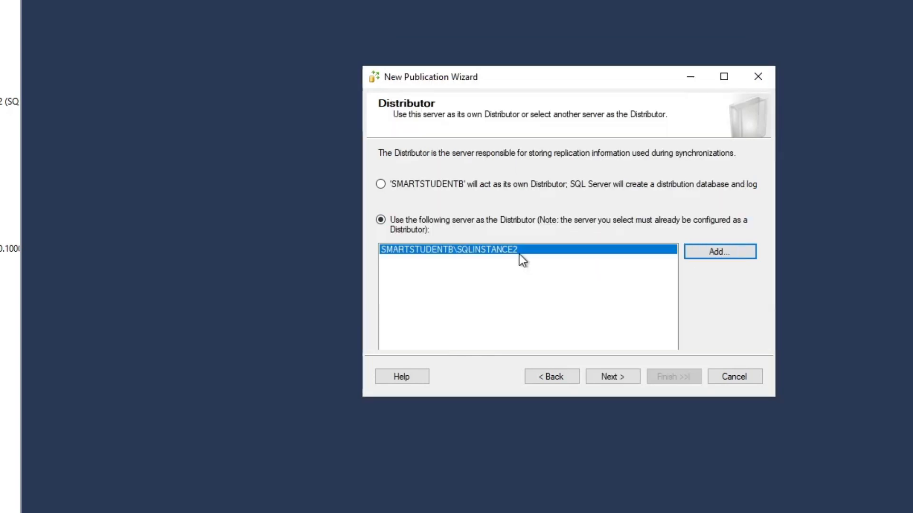
{"action": "left_click", "coordinate": [598, 376]}
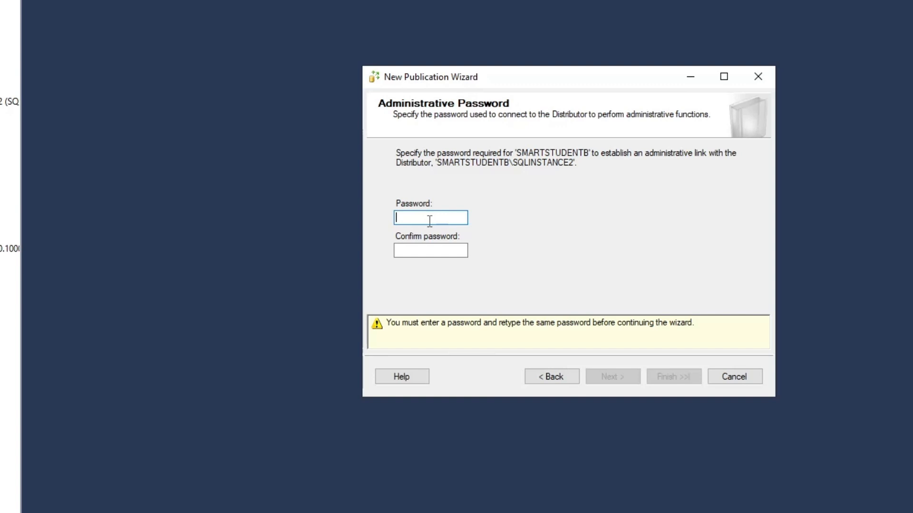
Enter and confirm the administrative link password for the Distributor, and continue to the database choice
{"action": "type", "text": "**********"}
{"action": "key", "text": "Tab"}
{"action": "type", "text": "*****"}
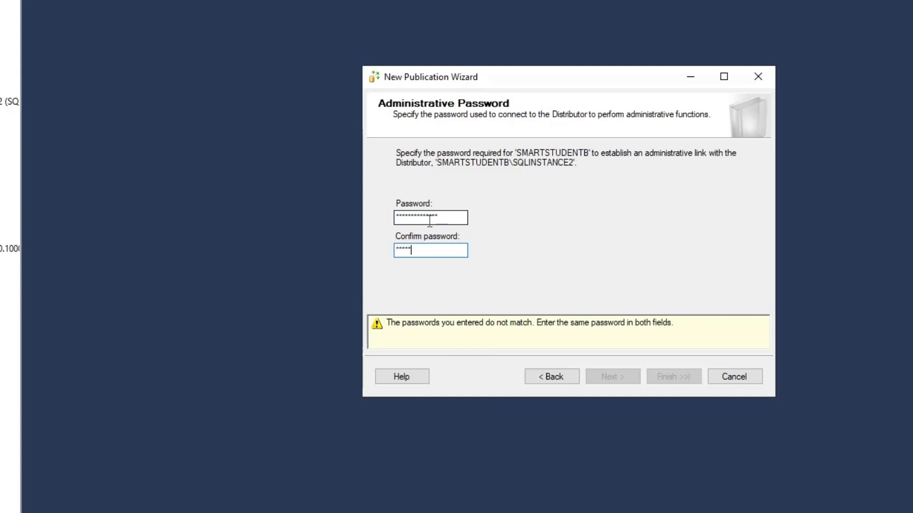
{"action": "type", "text": "*********"}
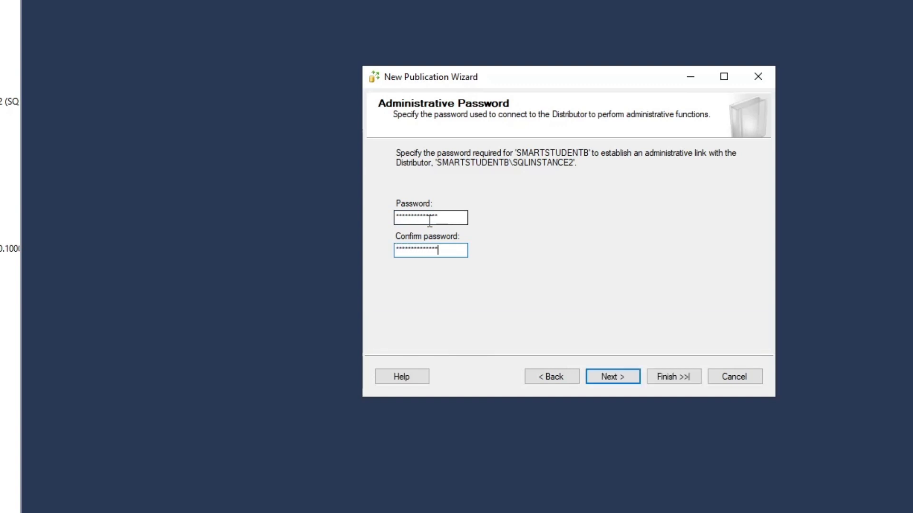
{"action": "left_click", "coordinate": [608, 375]}
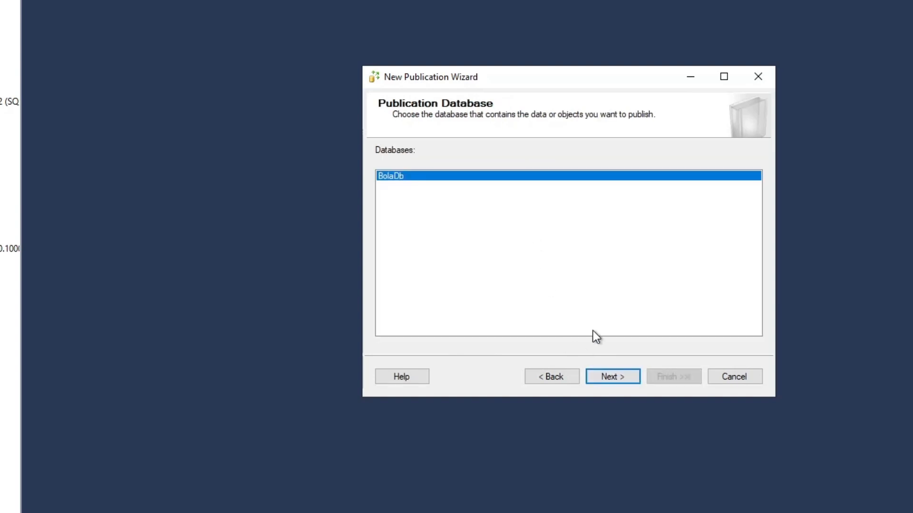
Choose BolaDb as the publication database and Transactional publication as the type
{"action": "left_click", "coordinate": [622, 375]}
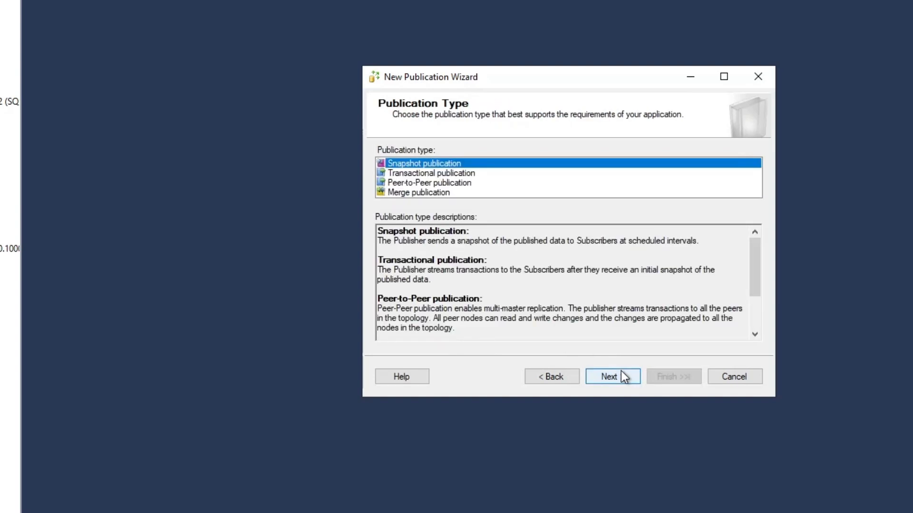
{"action": "left_click", "coordinate": [455, 174]}
{"action": "left_click", "coordinate": [596, 375]}
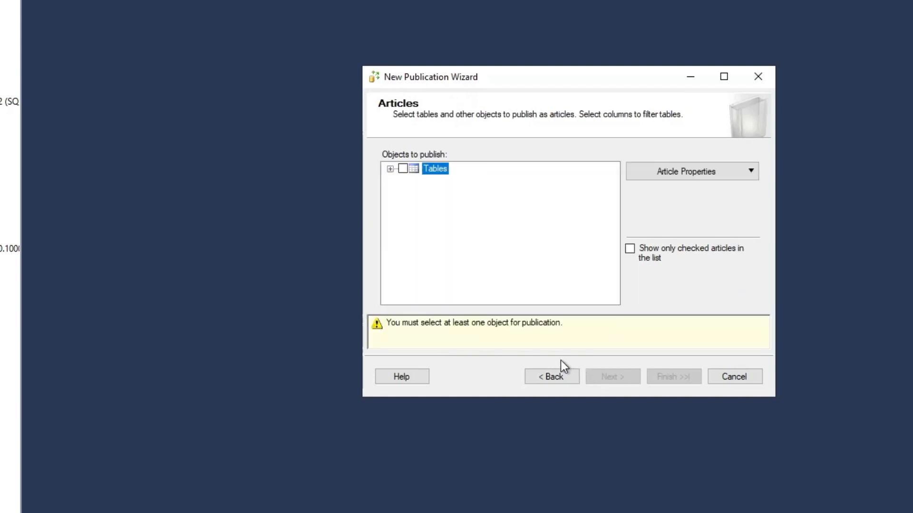
Publish all tables without row filters, and have a snapshot created immediately and kept available to initialize subscriptions
{"action": "left_click", "coordinate": [403, 169]}
{"action": "left_click", "coordinate": [626, 377]}
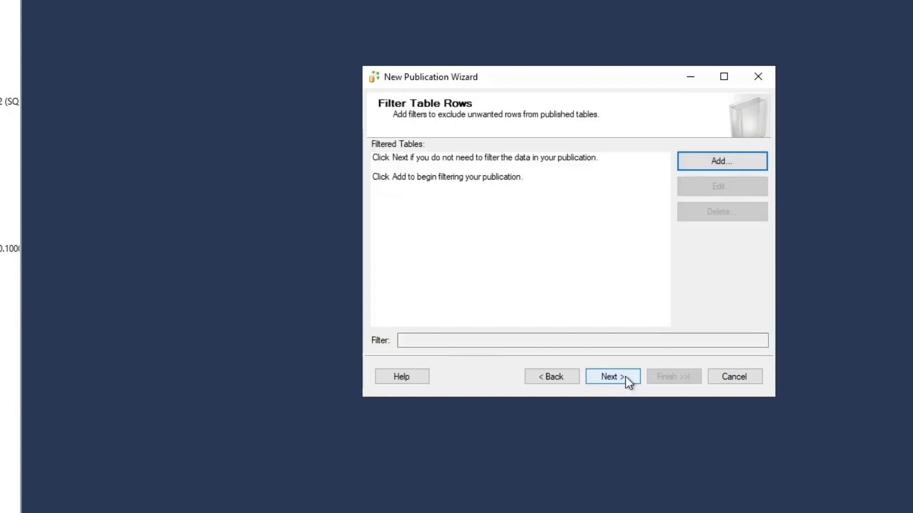
{"action": "left_click", "coordinate": [626, 377]}
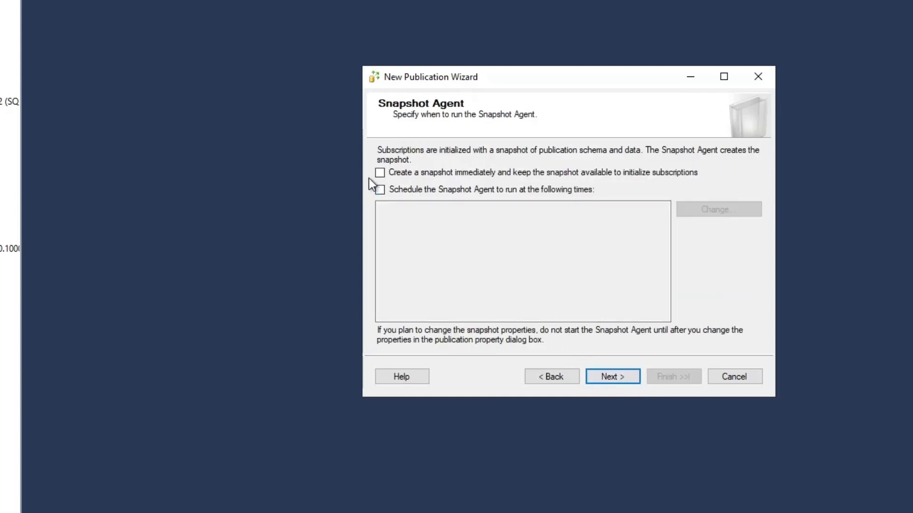
{"action": "left_click", "coordinate": [379, 173]}
{"action": "left_click", "coordinate": [606, 374]}
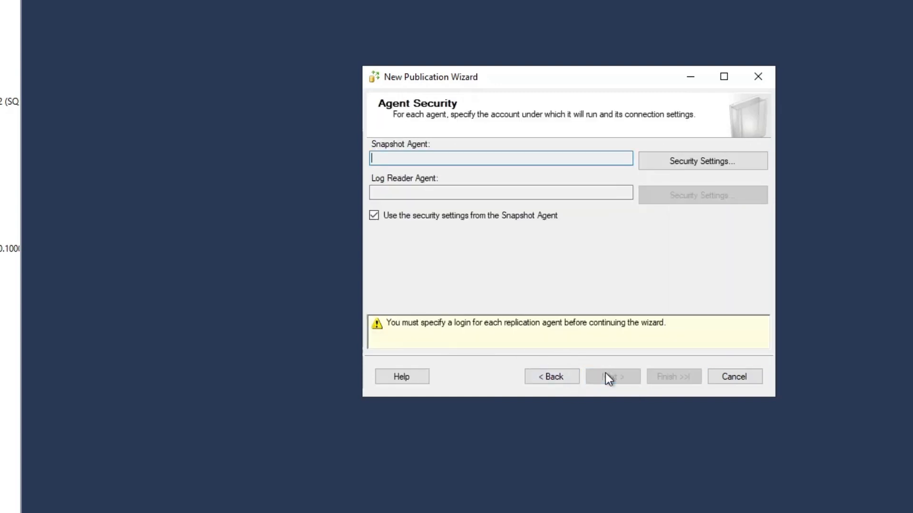
Set the Snapshot Agent to run under the Windows account abc\administrator, entering and confirming the account password
{"action": "left_click", "coordinate": [721, 164]}
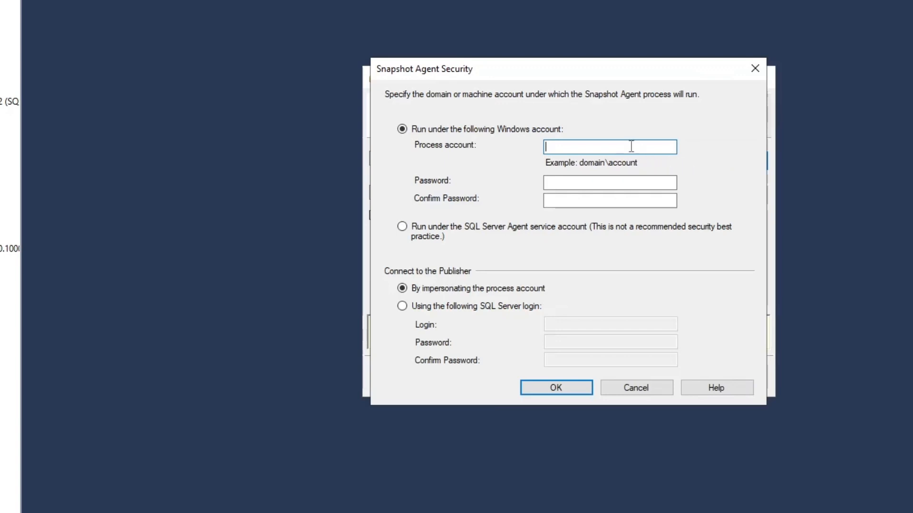
{"action": "type", "text": "abc\\administrator"}
{"action": "key", "text": "Tab"}
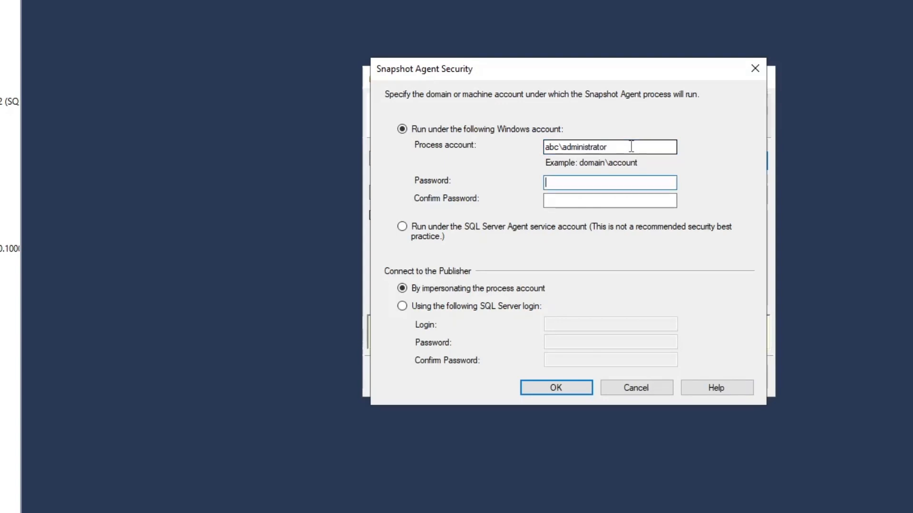
{"action": "type", "text": "***********"}
{"action": "key", "text": "Tab"}
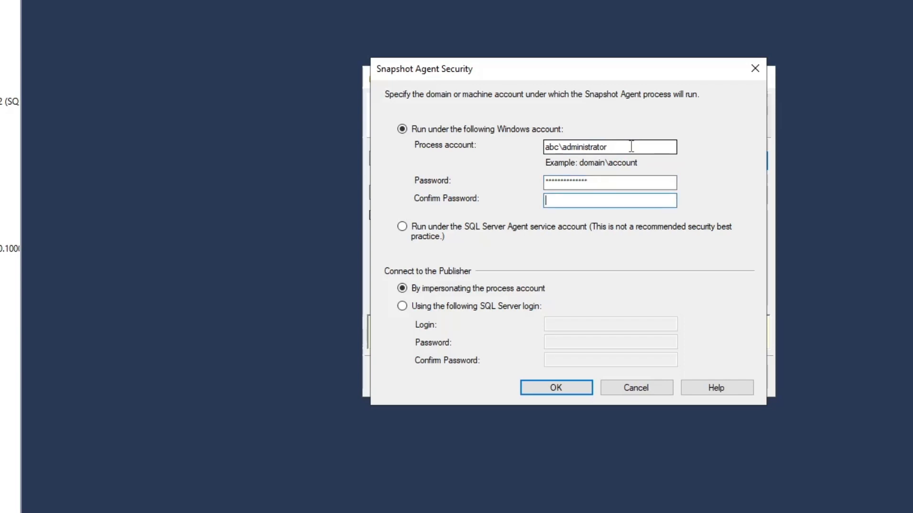
{"action": "type", "text": "*******"}
{"action": "left_click", "coordinate": [522, 386]}
{"action": "left_click", "coordinate": [611, 377]}
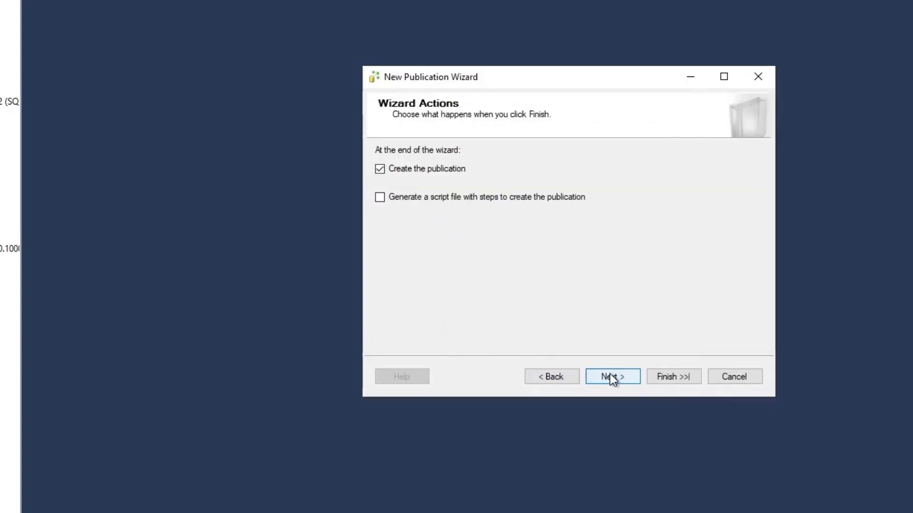
Create the publication under the name BolaTransRepl and expand the local publications of SMARTSTUDENTB
{"action": "left_click", "coordinate": [611, 377]}
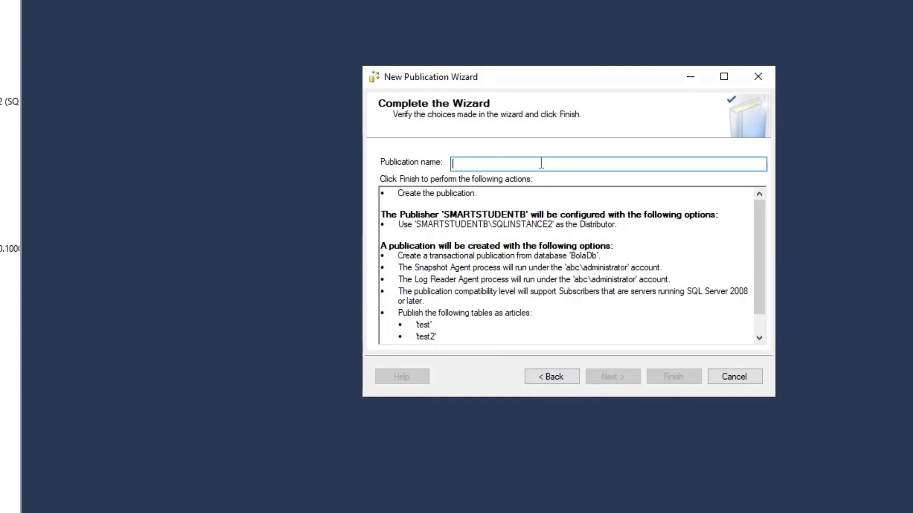
{"action": "type", "text": "Bo"}
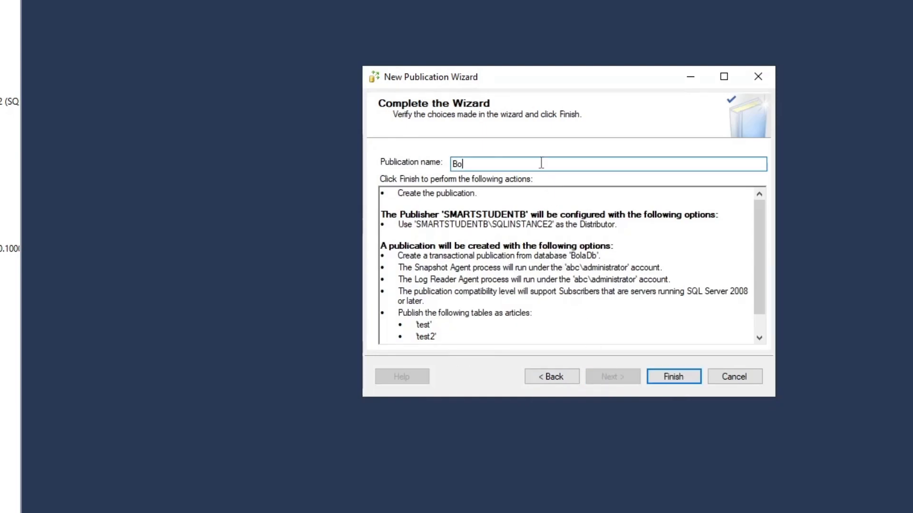
{"action": "type", "text": "laTransRepl"}
{"action": "left_click", "coordinate": [680, 375]}
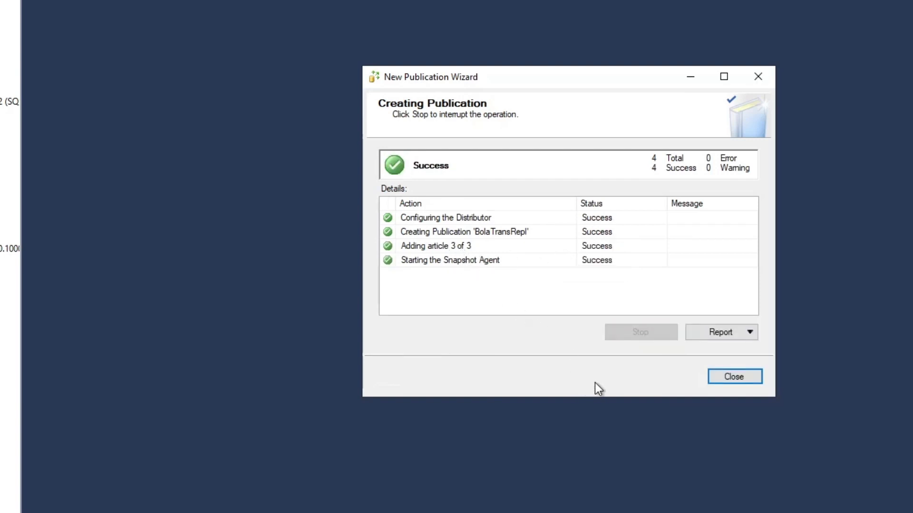
{"action": "left_click", "coordinate": [714, 381]}
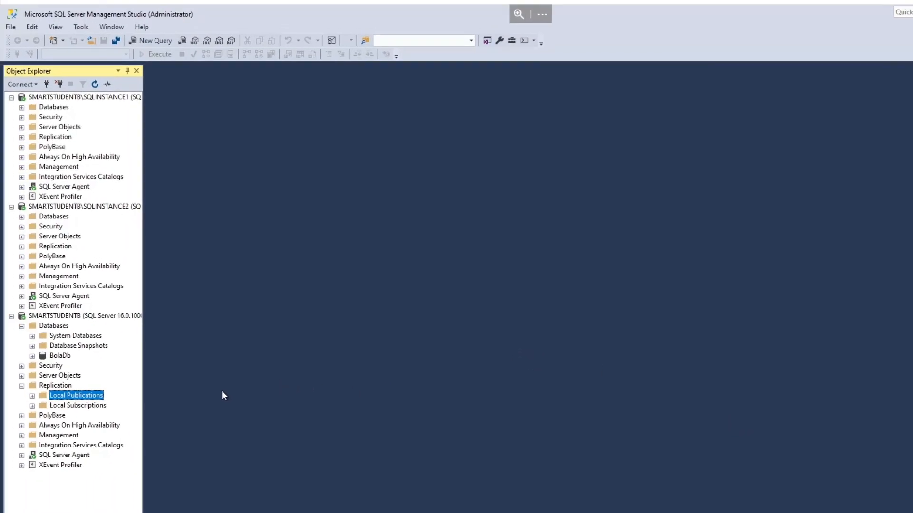
{"action": "left_click", "coordinate": [32, 397]}
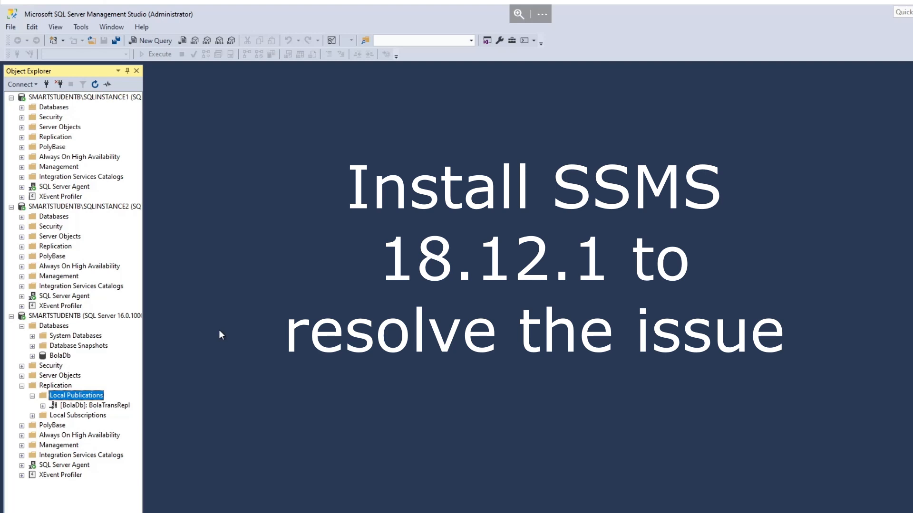
Check the installed SQL Server Management Studio version in the About information, and close it
{"action": "left_click", "coordinate": [140, 27]}
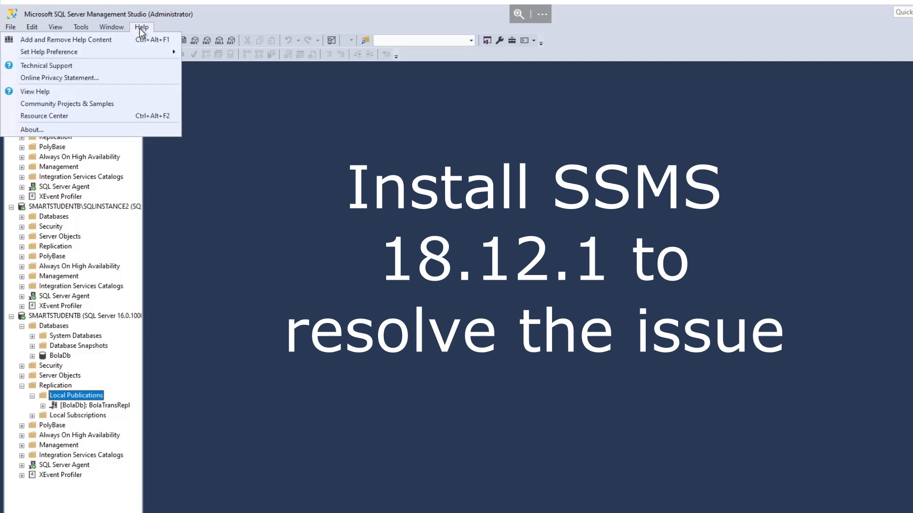
{"action": "left_click", "coordinate": [58, 128]}
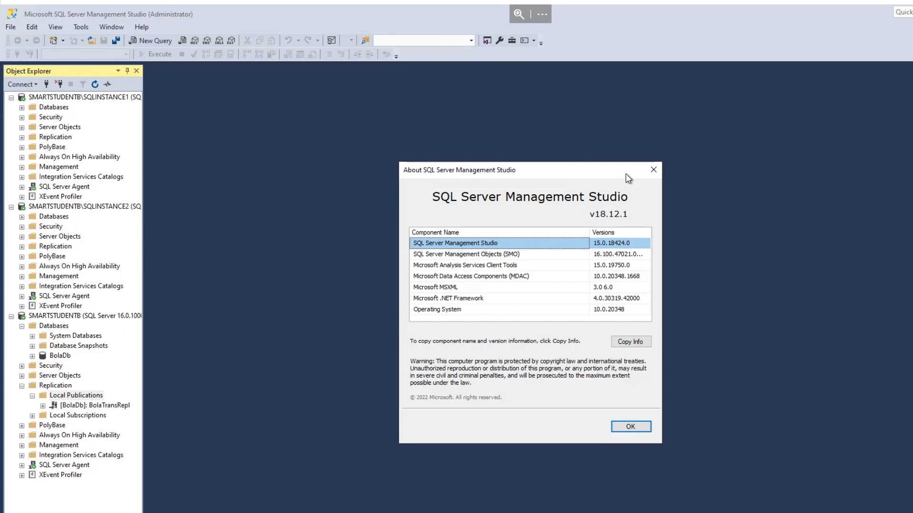
{"action": "left_click", "coordinate": [652, 171]}
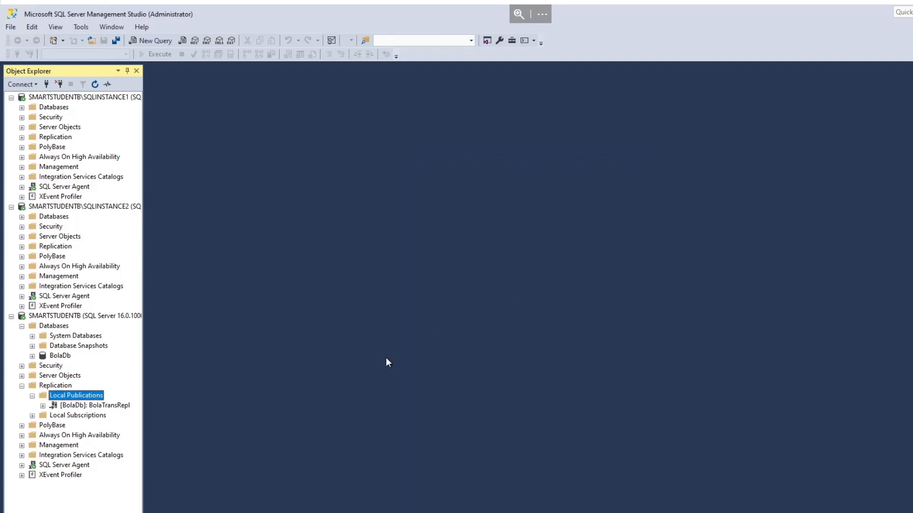
Start a new subscription to BolaTransRepl with all agents running at the Distributor as push subscriptions
{"action": "right_click", "coordinate": [62, 405]}
{"action": "left_click", "coordinate": [89, 417]}
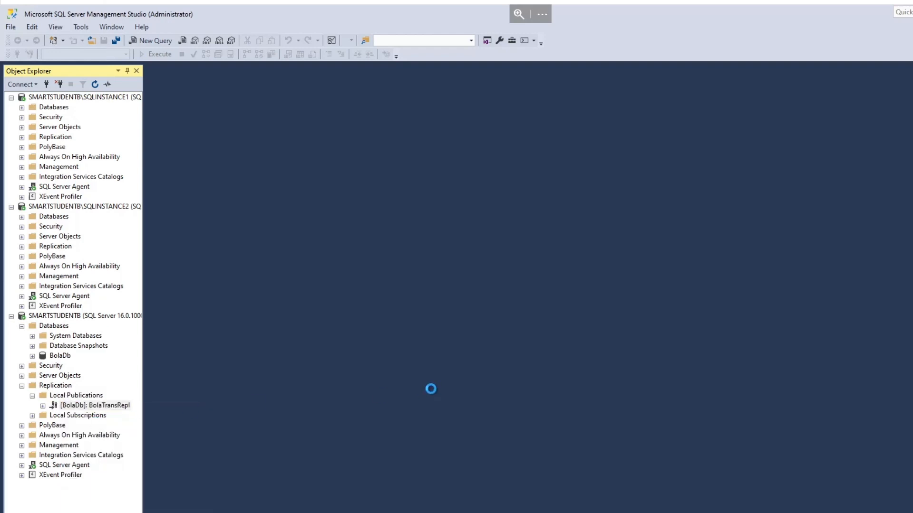
{"action": "left_click", "coordinate": [568, 415]}
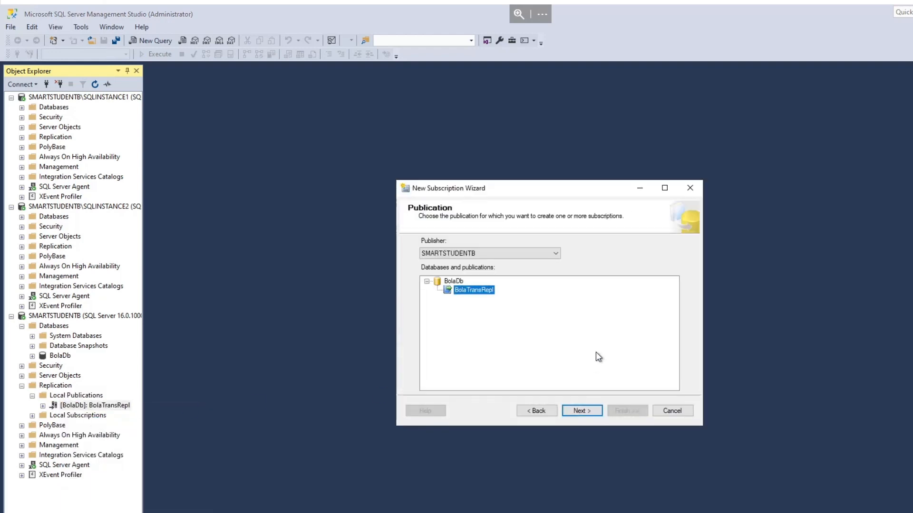
{"action": "left_click", "coordinate": [584, 411]}
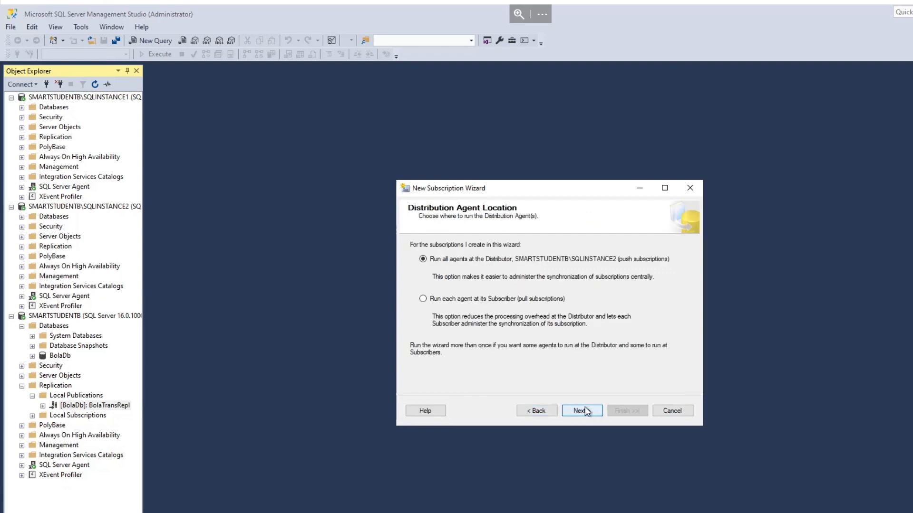
{"action": "left_click", "coordinate": [583, 414]}
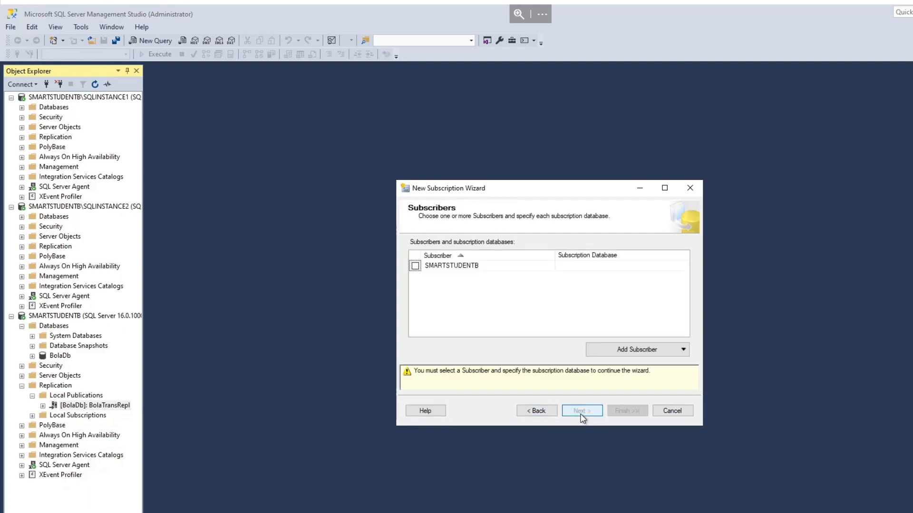
Add the SQL Server instance SMARTSTUDENTB\SQLINSTANCE1 as a Subscriber for the new subscription
{"action": "left_click", "coordinate": [620, 349]}
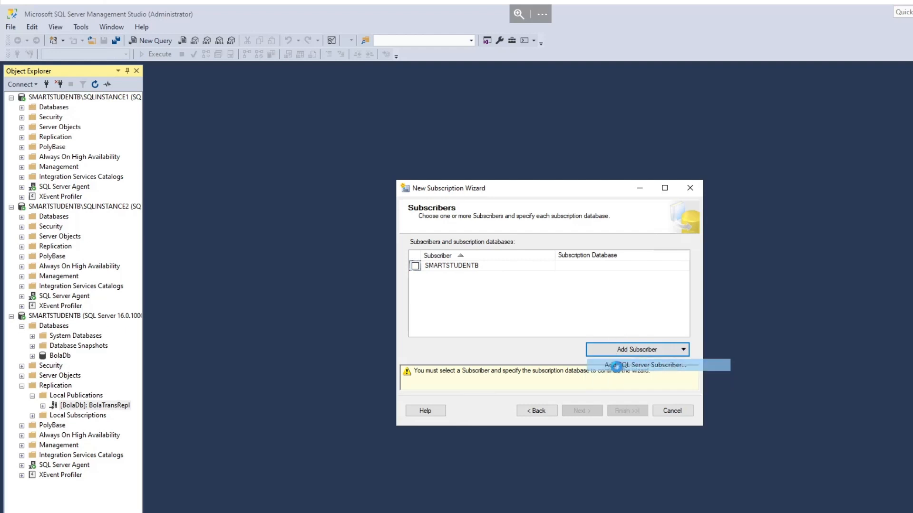
{"action": "left_click", "coordinate": [618, 365]}
{"action": "left_click", "coordinate": [670, 242]}
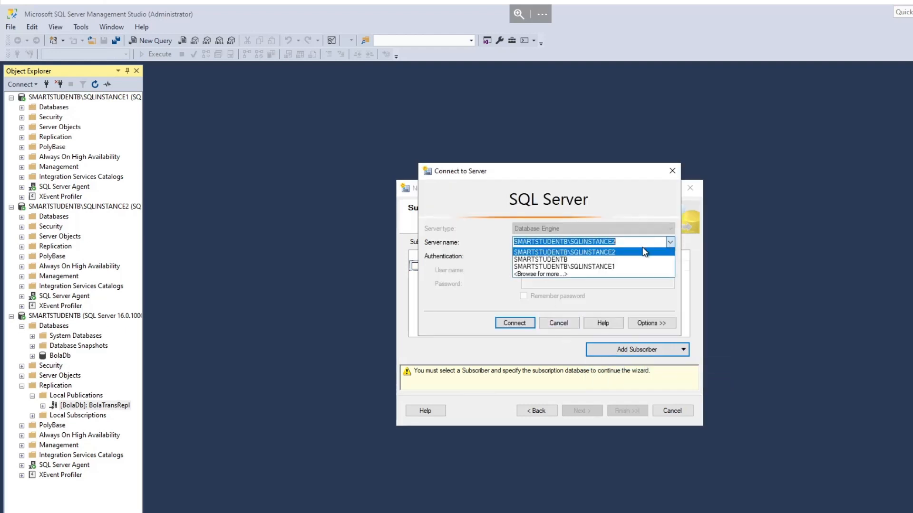
{"action": "left_click", "coordinate": [561, 257]}
{"action": "left_click", "coordinate": [507, 324]}
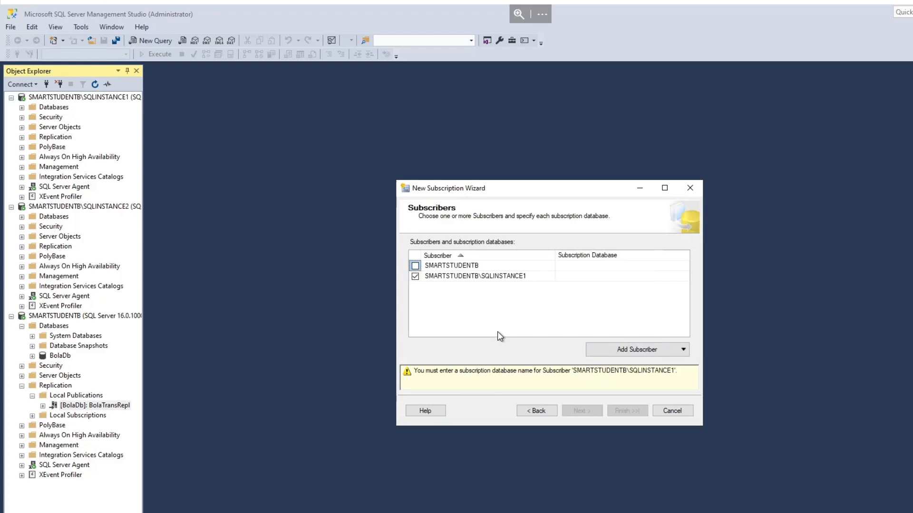
Choose BolaDBReplica as the subscription database for SMARTSTUDENTB\SQLINSTANCE1 and continue to the Distribution Agent security settings
{"action": "left_click", "coordinate": [609, 279]}
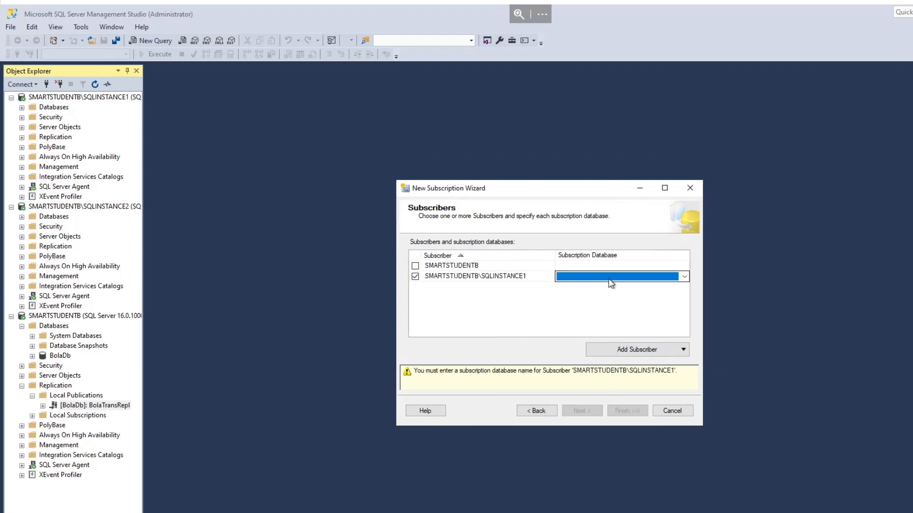
{"action": "left_click", "coordinate": [684, 277]}
{"action": "left_click", "coordinate": [590, 304]}
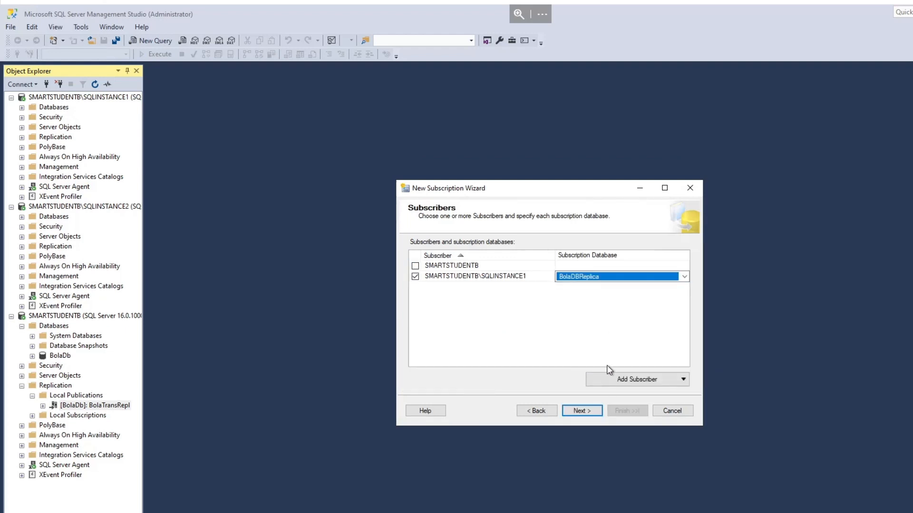
{"action": "left_click", "coordinate": [581, 410]}
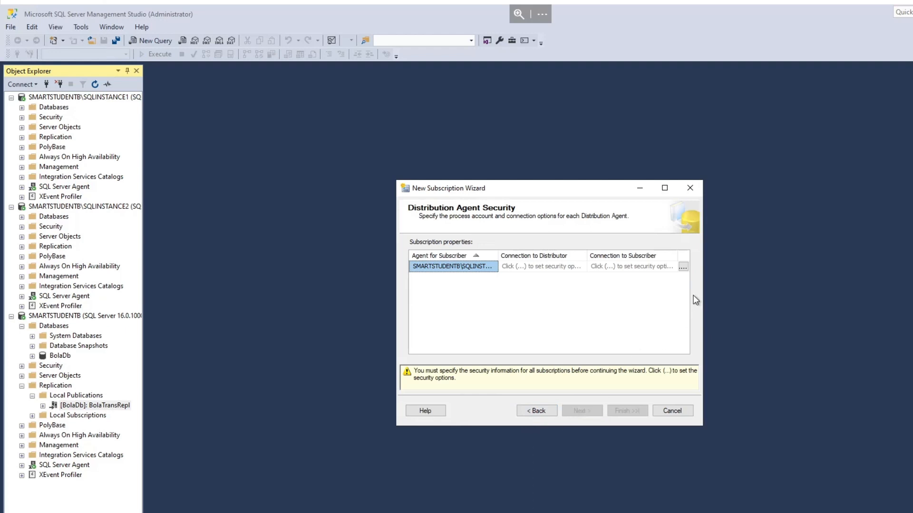
Set the Distribution Agent to run under the Windows account abc\administrator, entering and confirming the account password
{"action": "left_click", "coordinate": [683, 267]}
{"action": "left_click", "coordinate": [550, 188]}
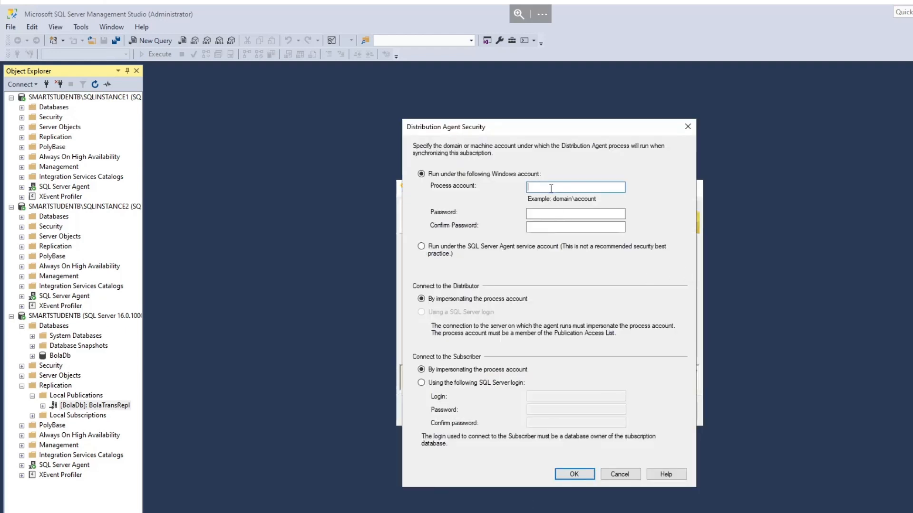
{"action": "type", "text": "abc\\administrator"}
{"action": "key", "text": "Tab"}
{"action": "type", "text": "*"}
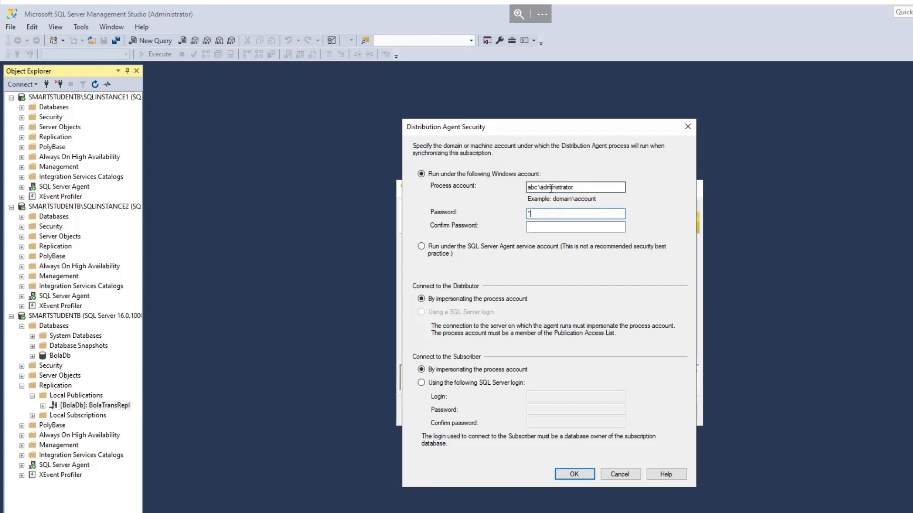
{"action": "type", "text": "**********"}
{"action": "key", "text": "Tab"}
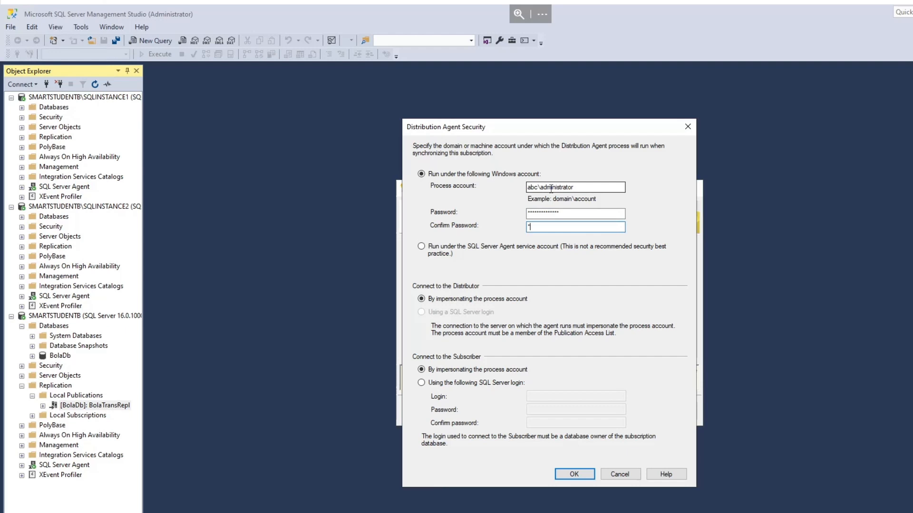
{"action": "type", "text": "**************"}
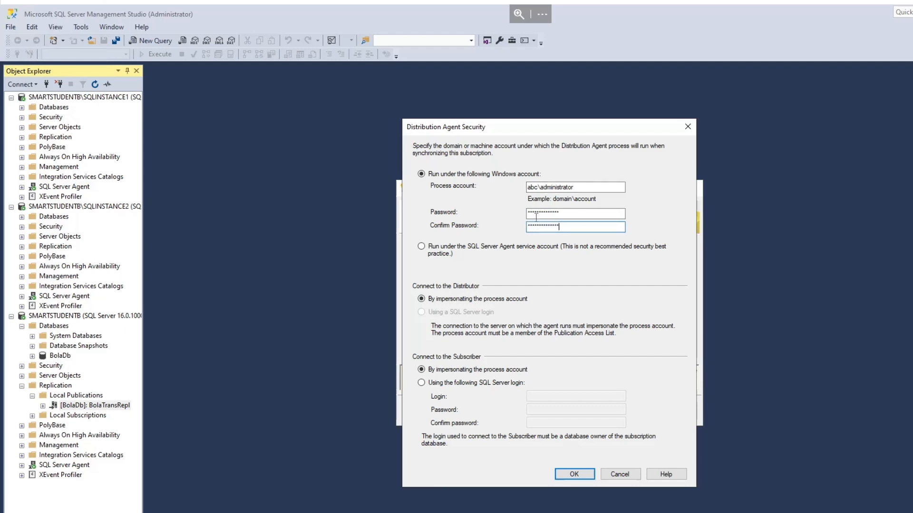
{"action": "left_click", "coordinate": [575, 476]}
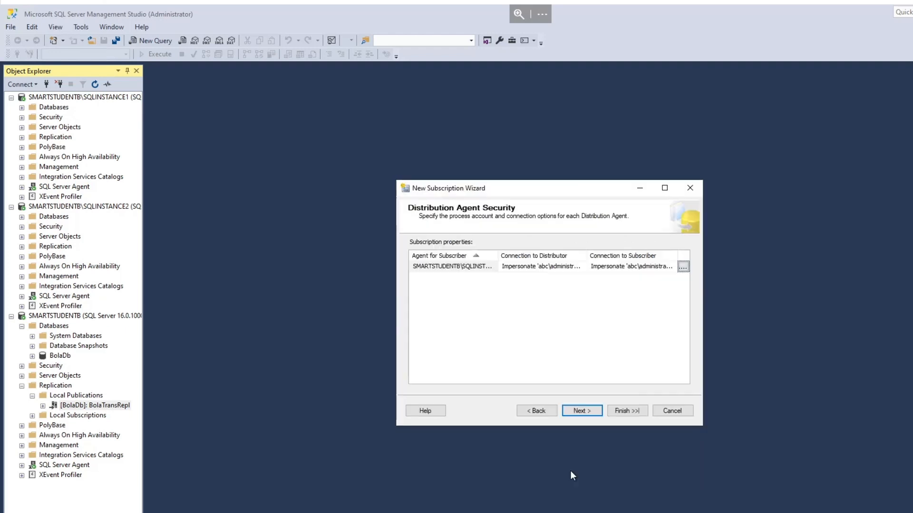
Create the subscription with the agent running continuously and immediate initialization, without generating a script file, and close the wizard
{"action": "left_click", "coordinate": [582, 413]}
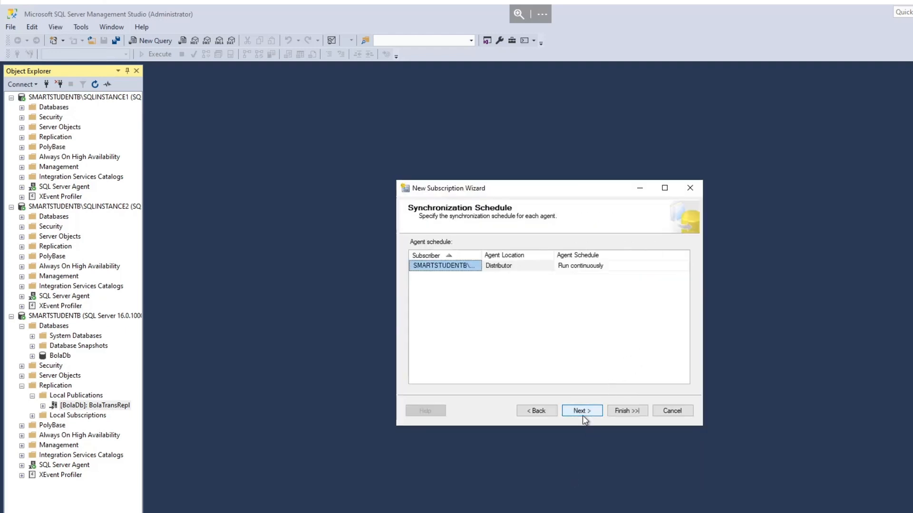
{"action": "left_click", "coordinate": [583, 413]}
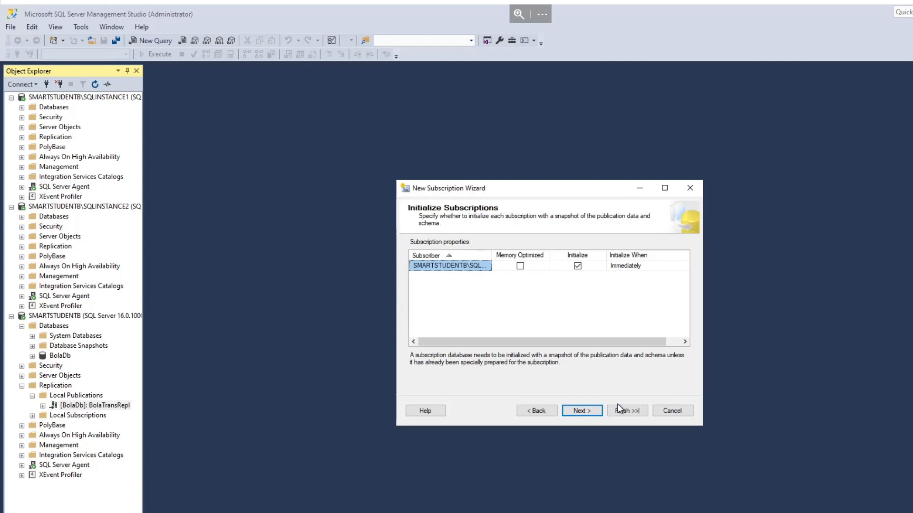
{"action": "left_click", "coordinate": [590, 413]}
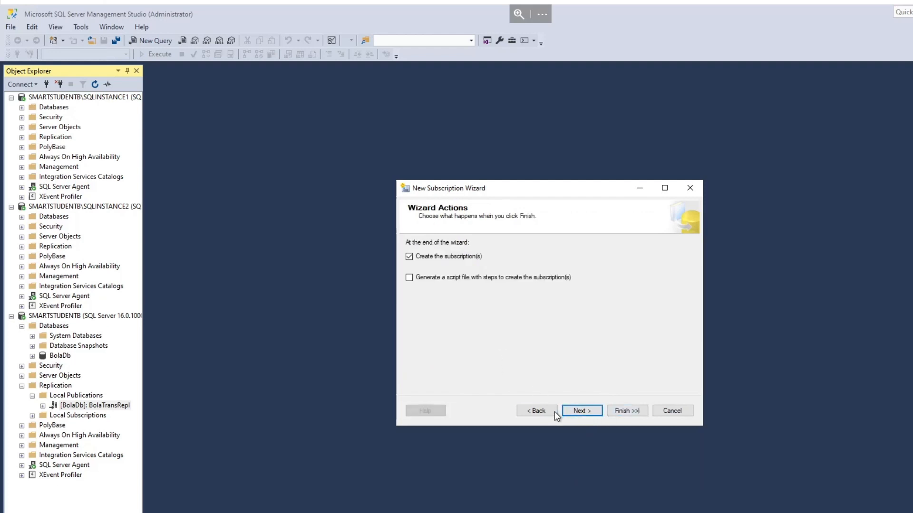
{"action": "left_click", "coordinate": [569, 410]}
{"action": "left_click", "coordinate": [624, 412]}
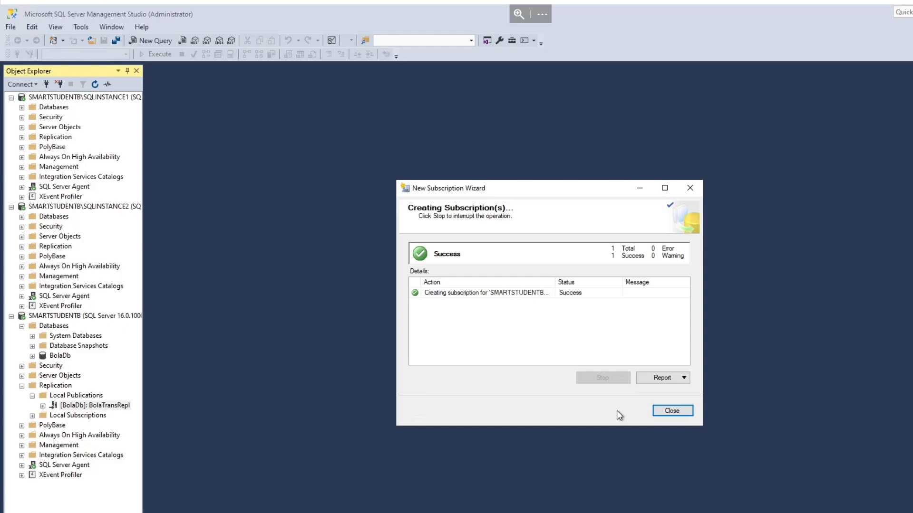
{"action": "left_click", "coordinate": [660, 410]}
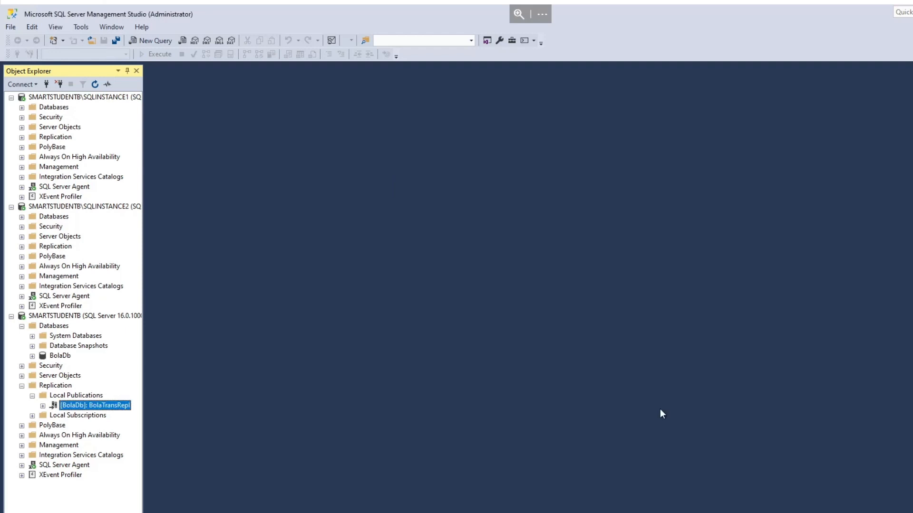